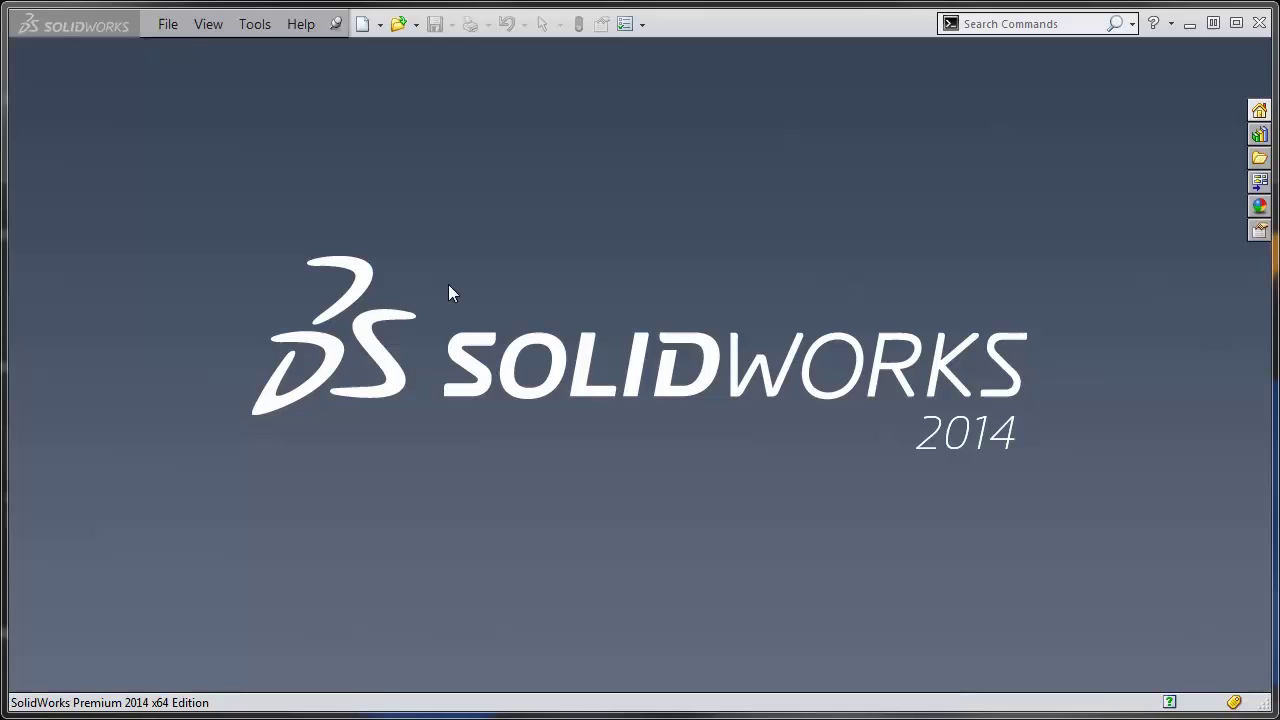
Create Draw2 from the draw template on an A (ANSI) Landscape sheet, skipping the model view
left_click(359, 28)
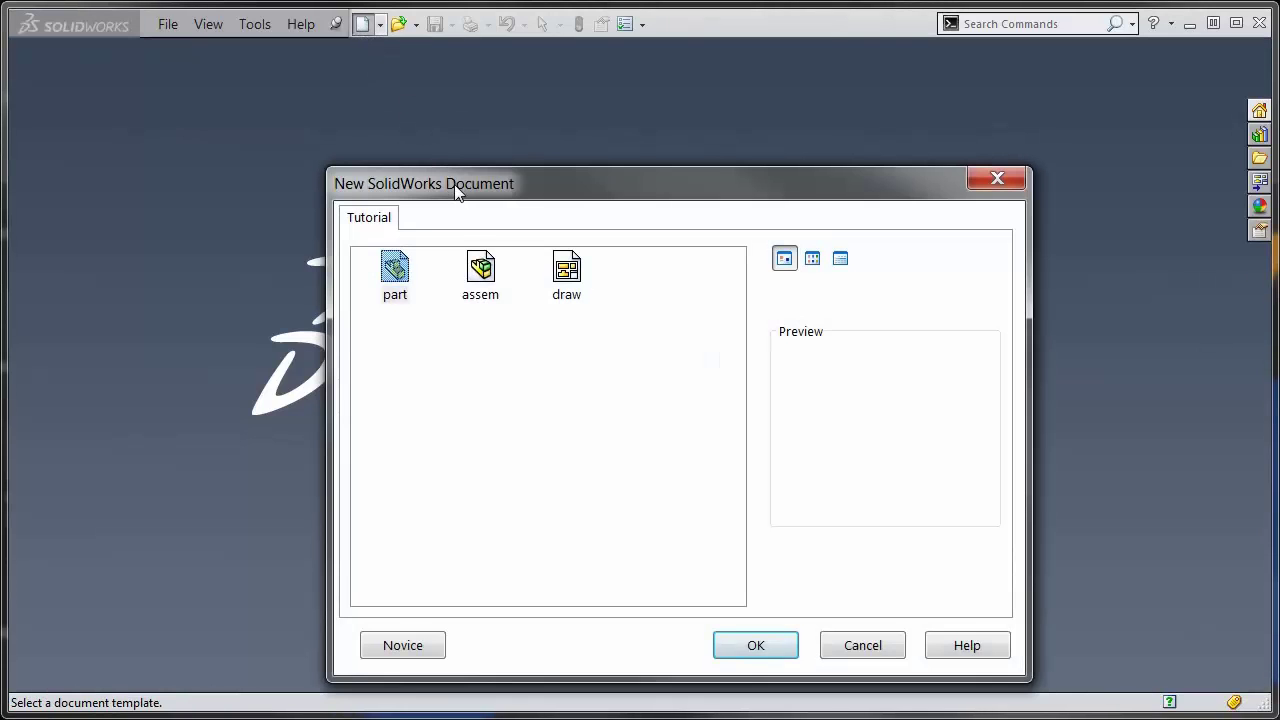
left_click_drag(455, 187, 448, 139)
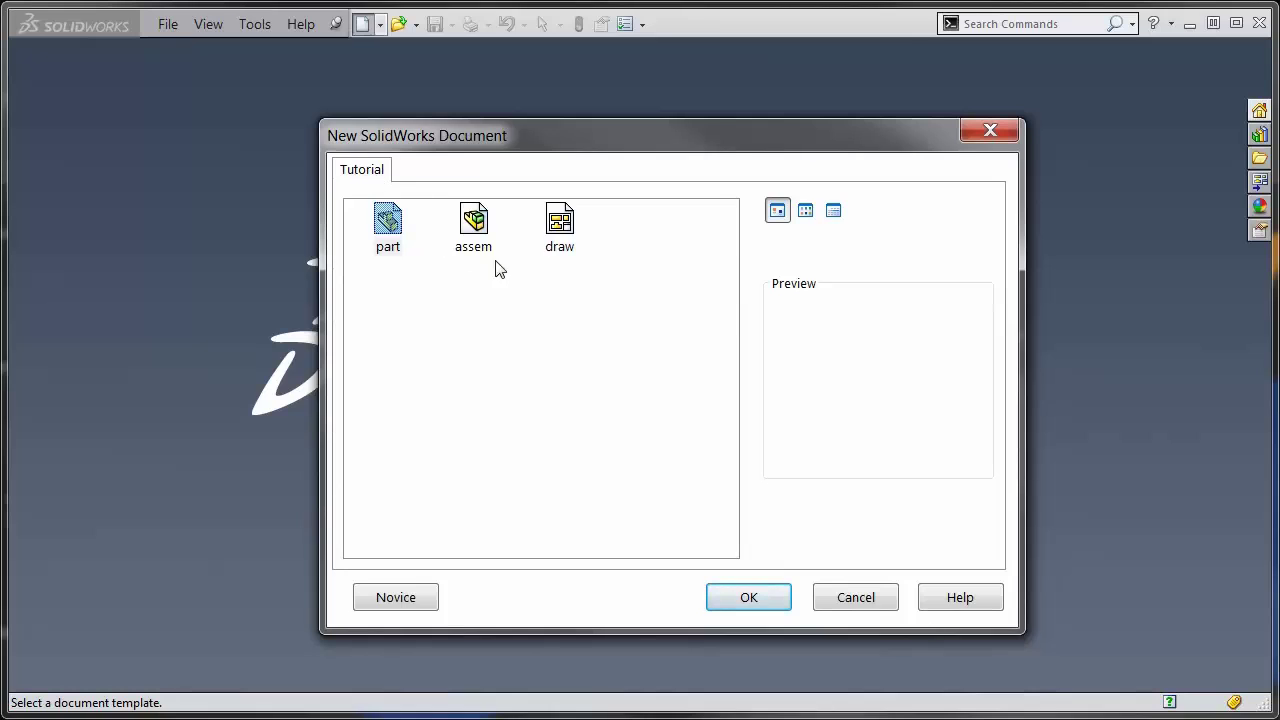
left_click(559, 224)
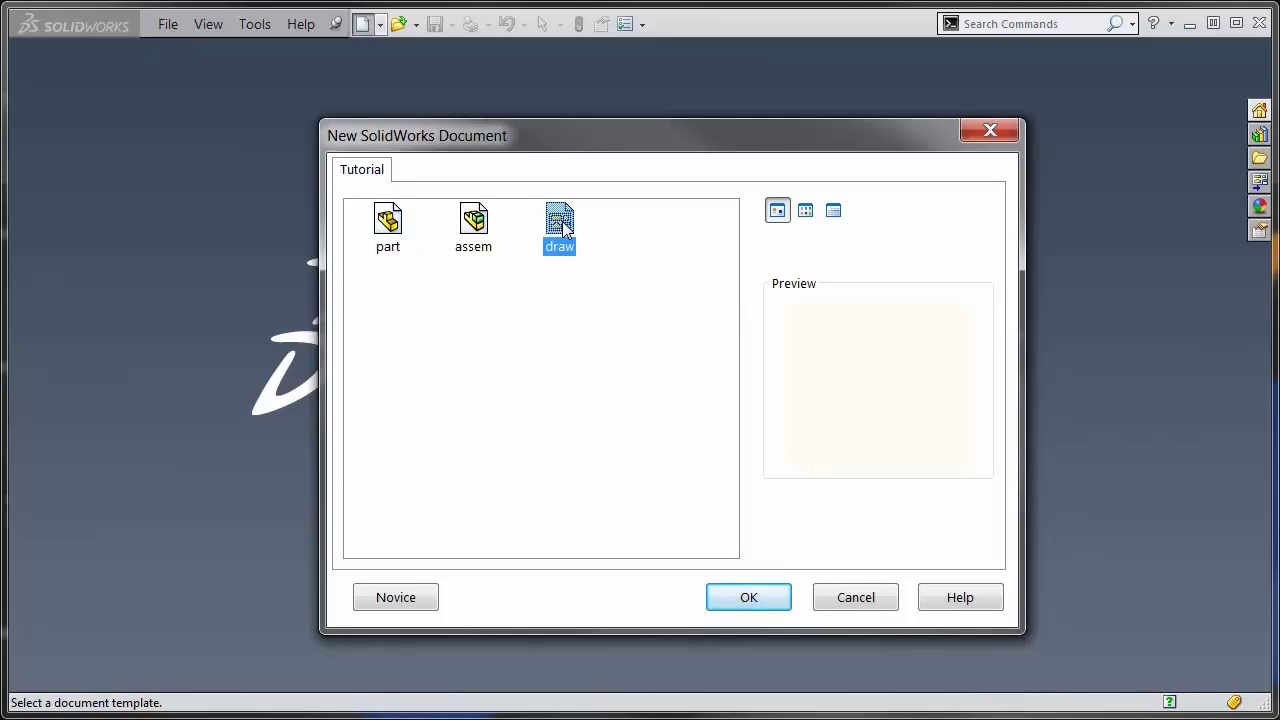
left_click(760, 596)
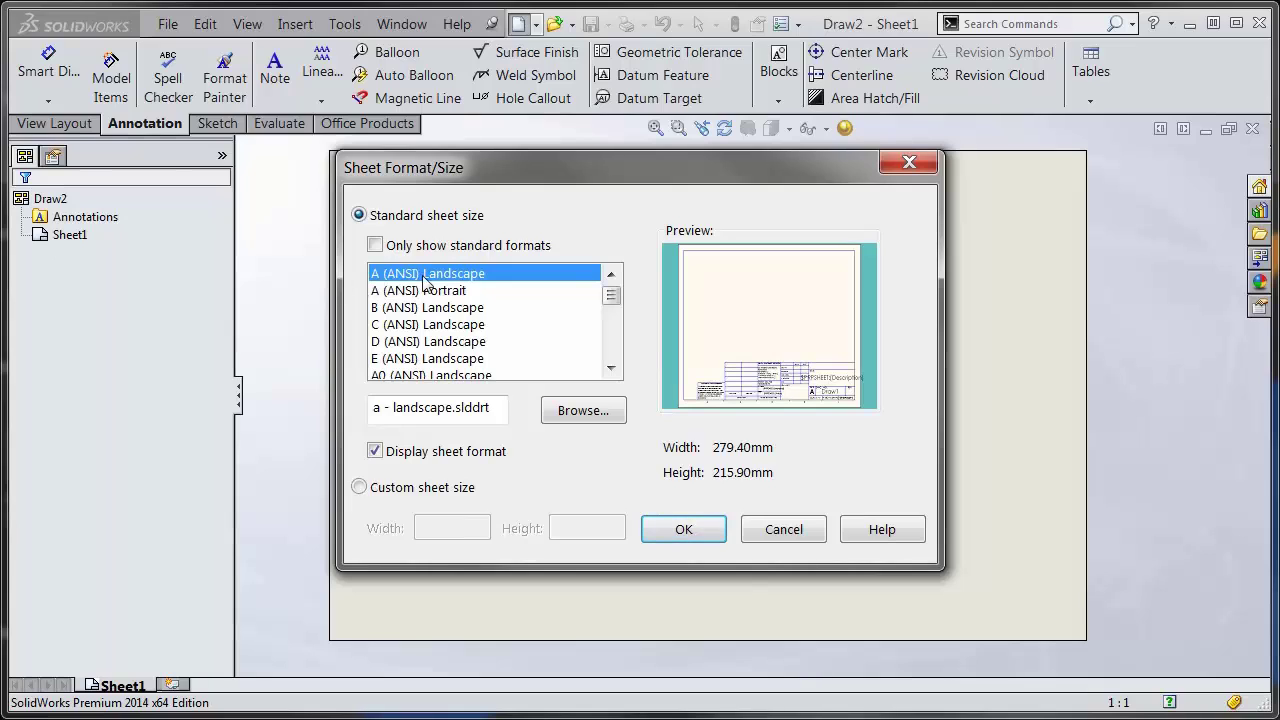
left_click(702, 529)
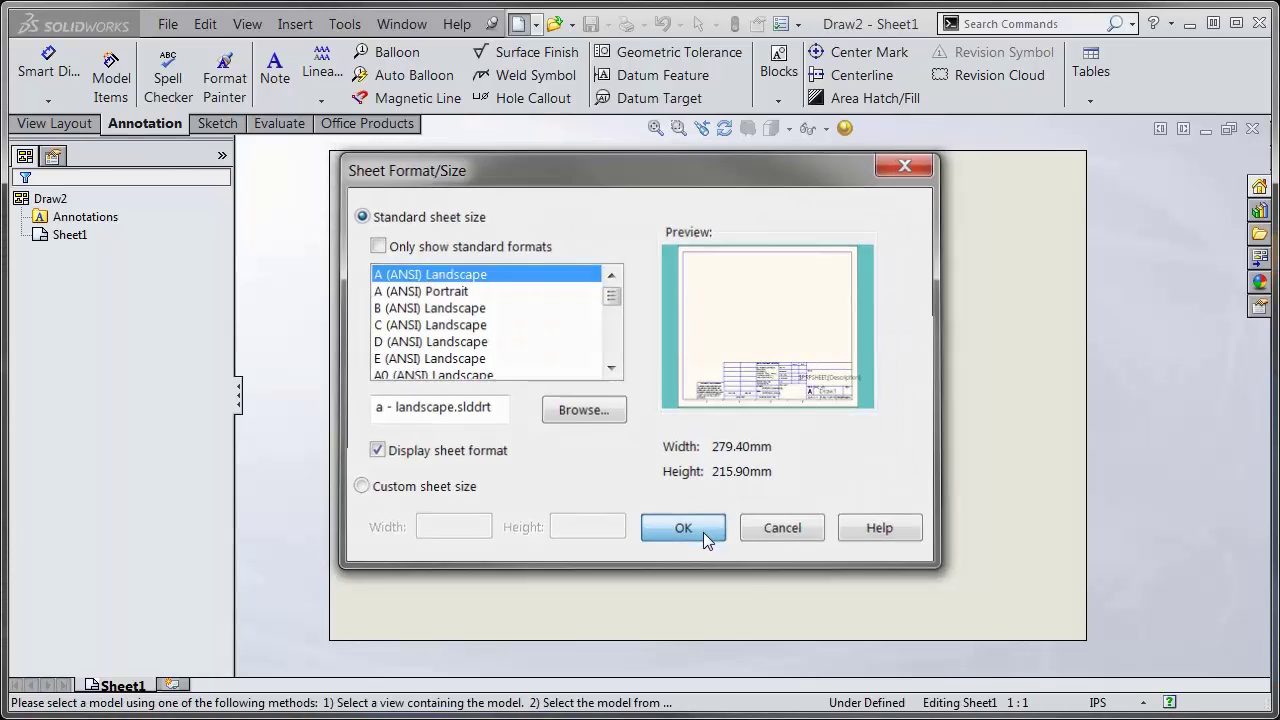
left_click(1215, 189)
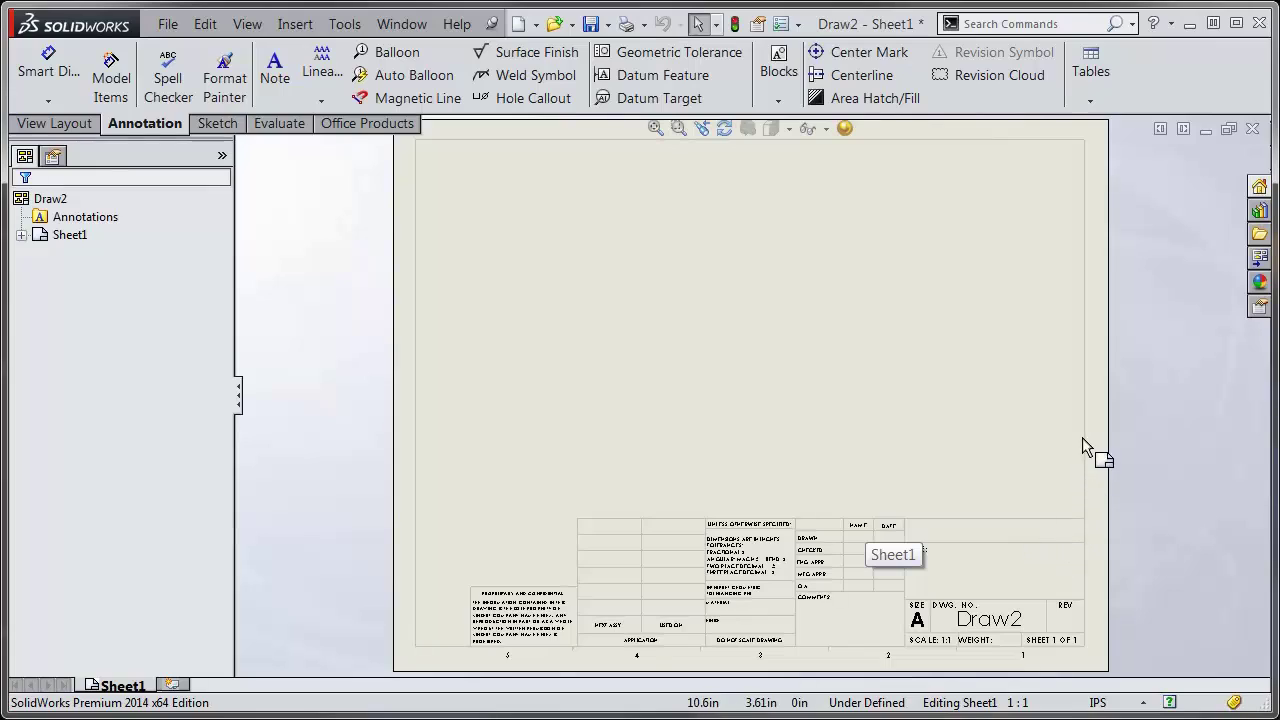
right_click(732, 335)
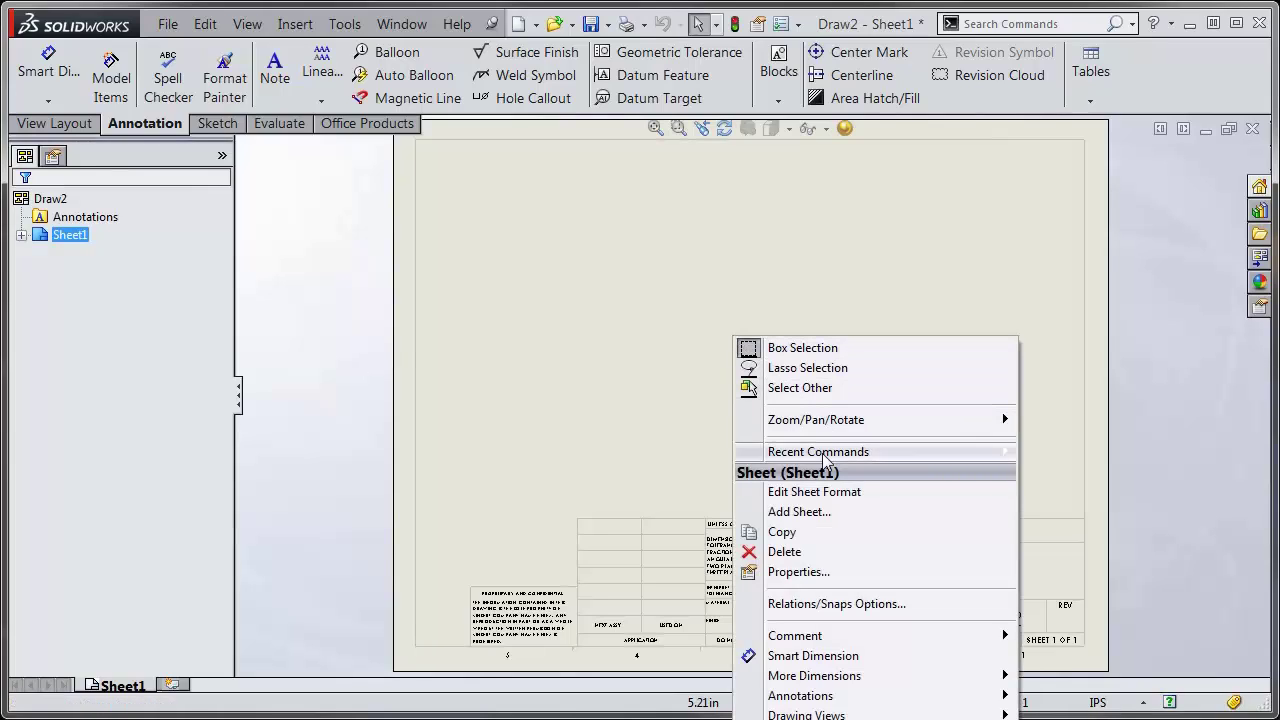
left_click(815, 492)
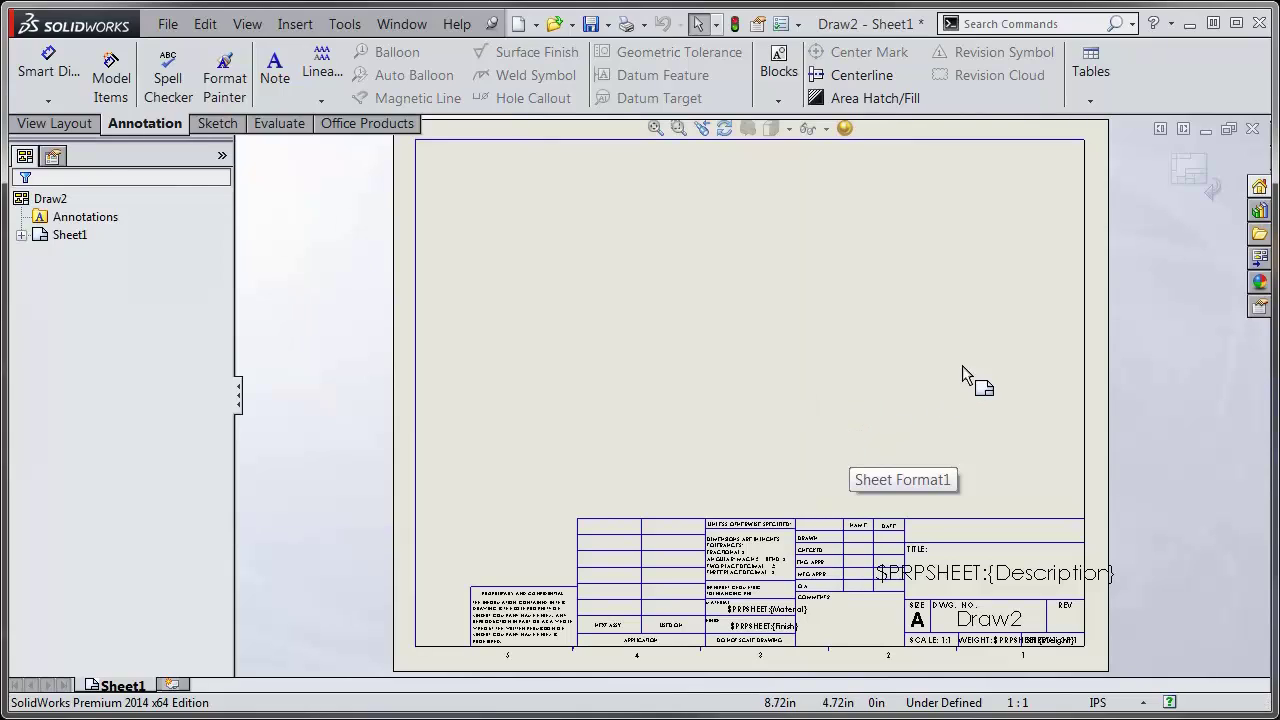
left_click(1188, 182)
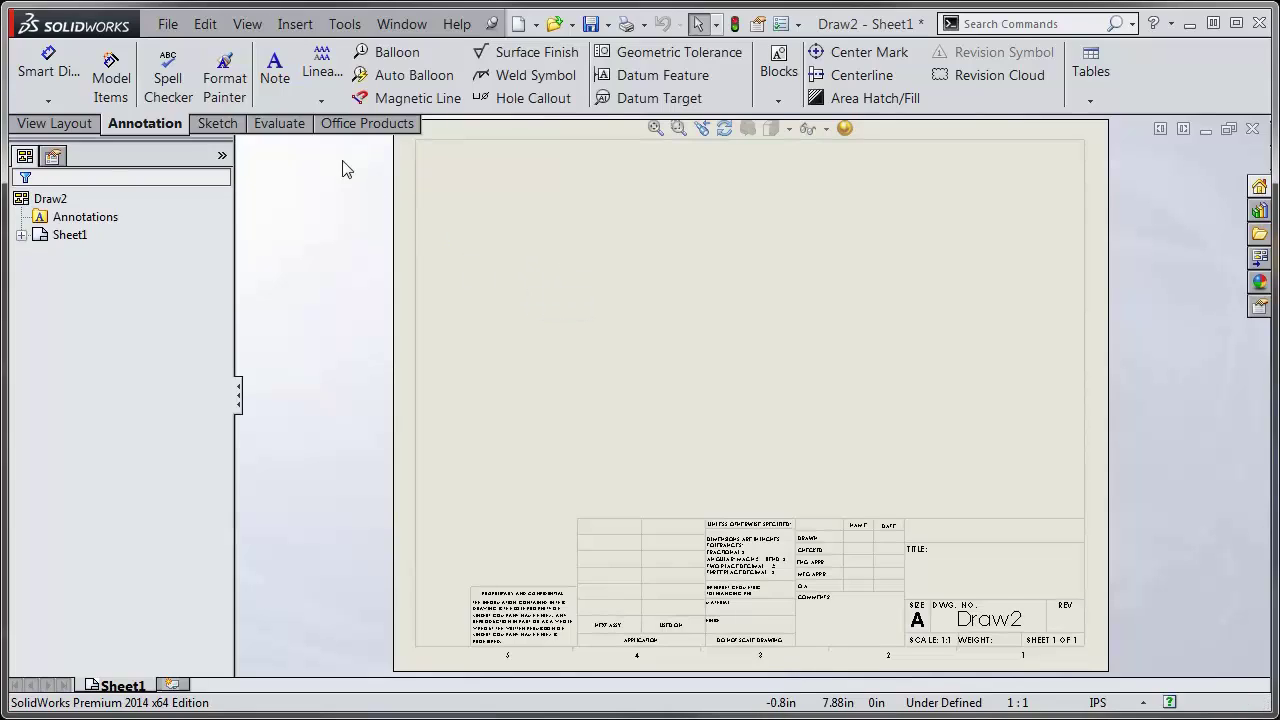
Save the sheet format as 'Javelin - a - landscape.slddrt' in Documents\SolidWorks Templates
left_click(168, 30)
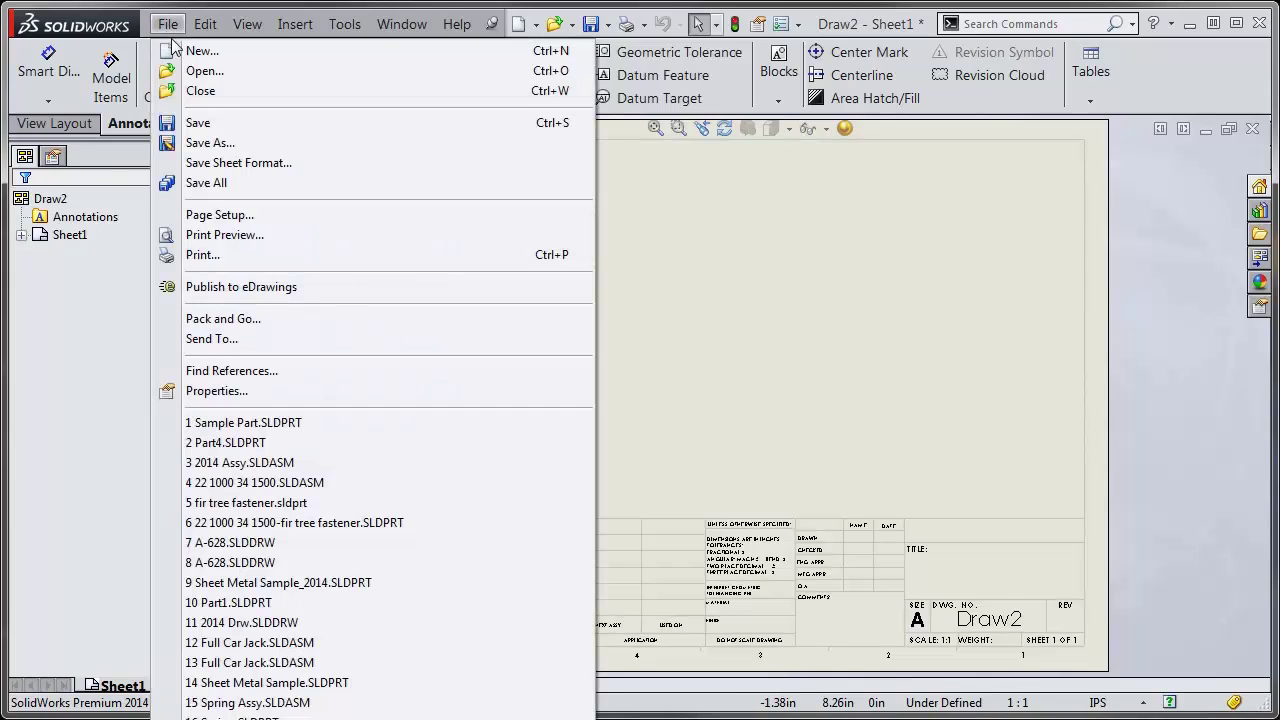
left_click(240, 163)
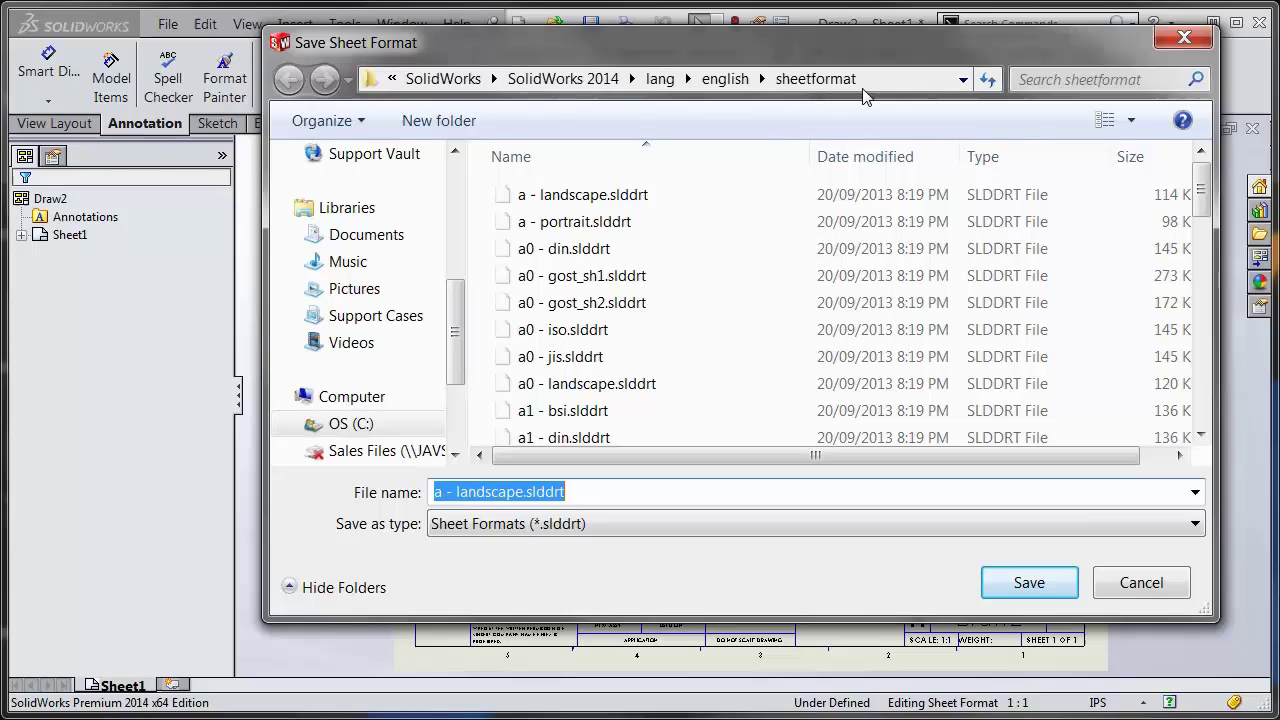
scroll(388, 318, "up", 1)
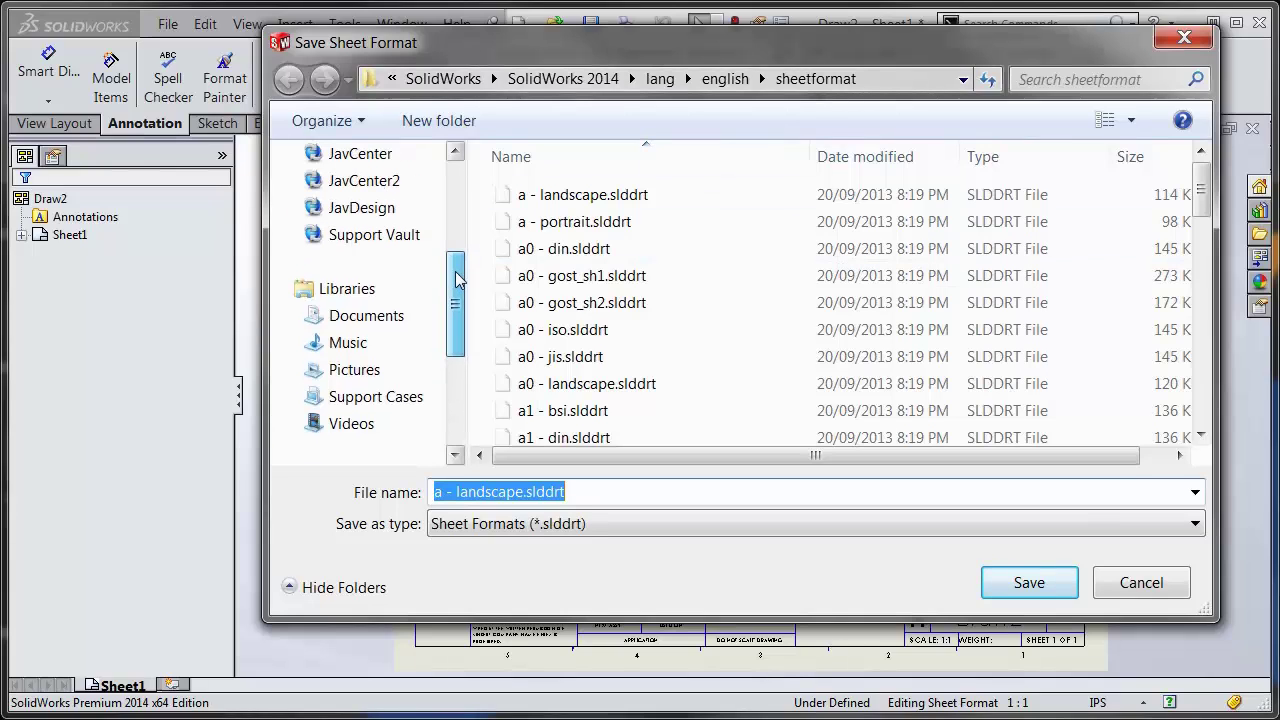
left_click(388, 318)
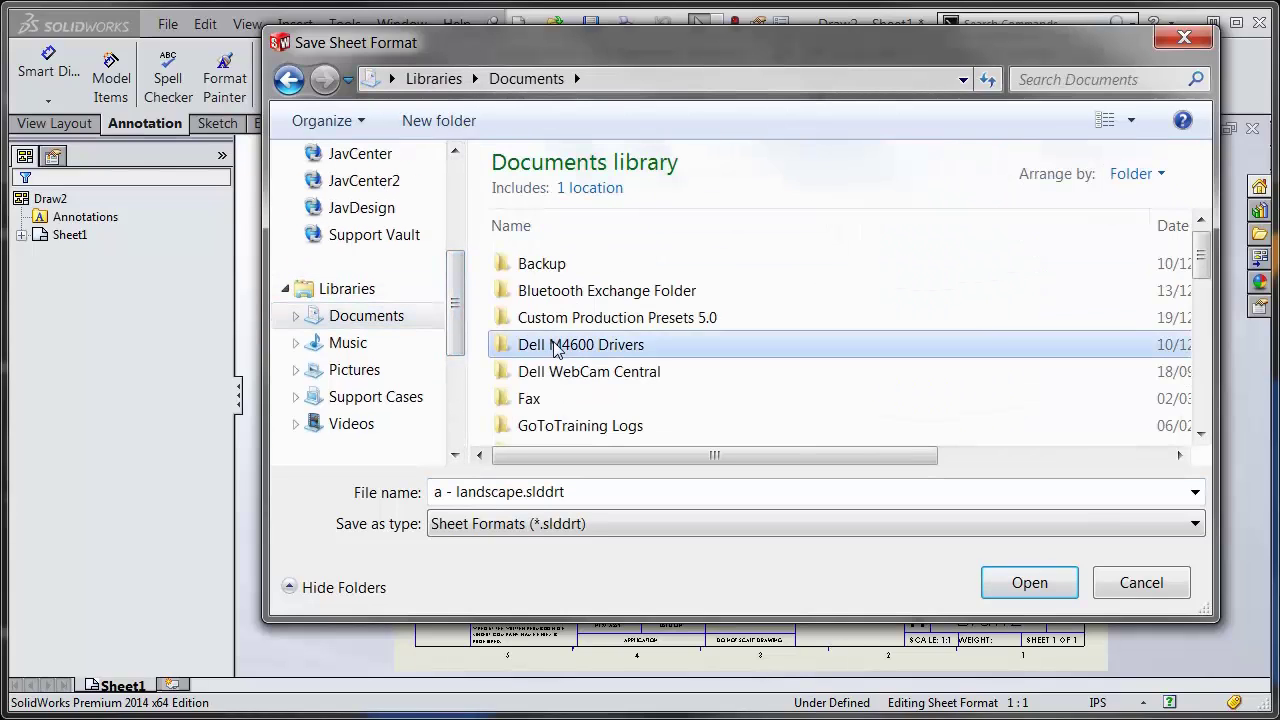
scroll(668, 356, "down", 5)
scroll(668, 356, "down", 2)
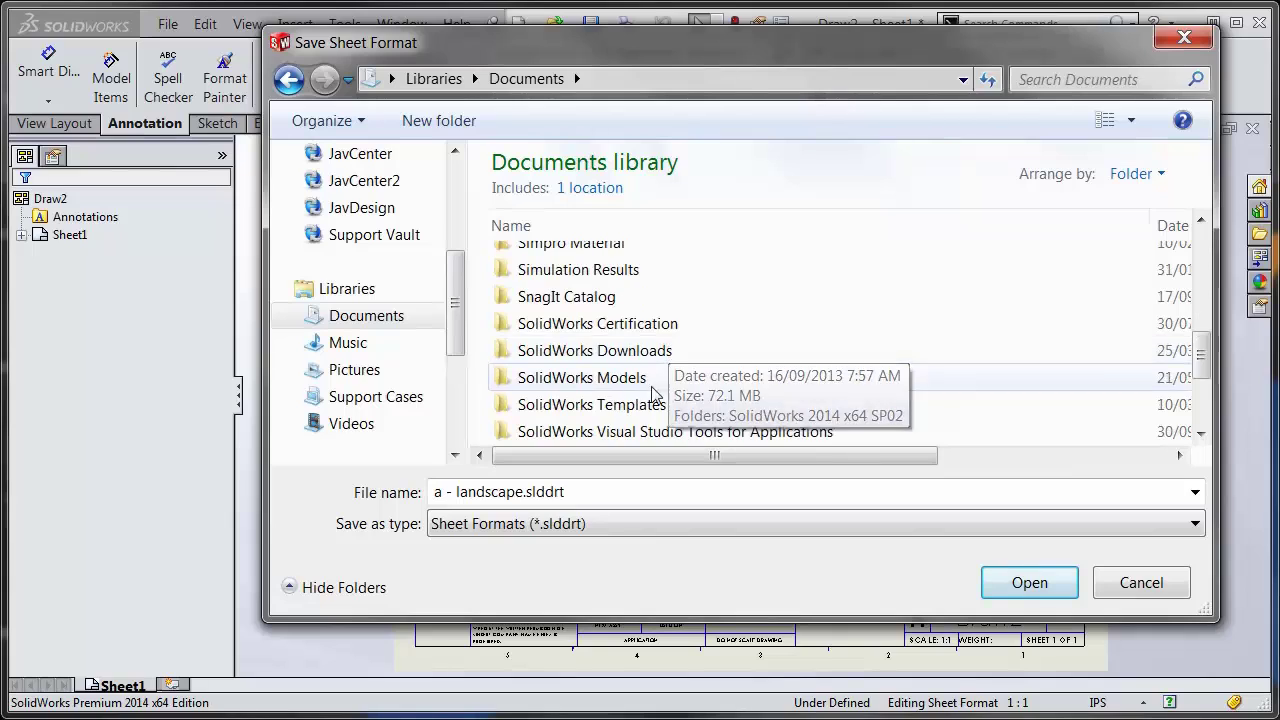
left_click(632, 405)
double_click(632, 407)
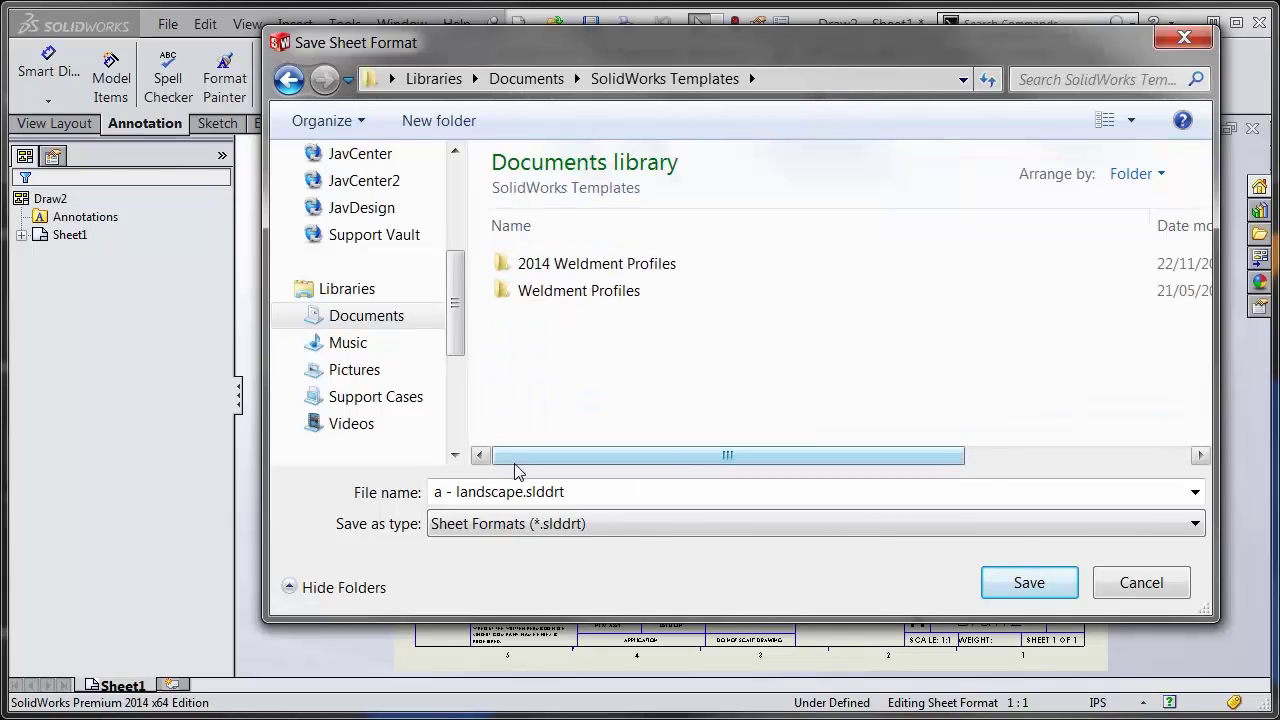
left_click_drag(432, 494, 565, 492)
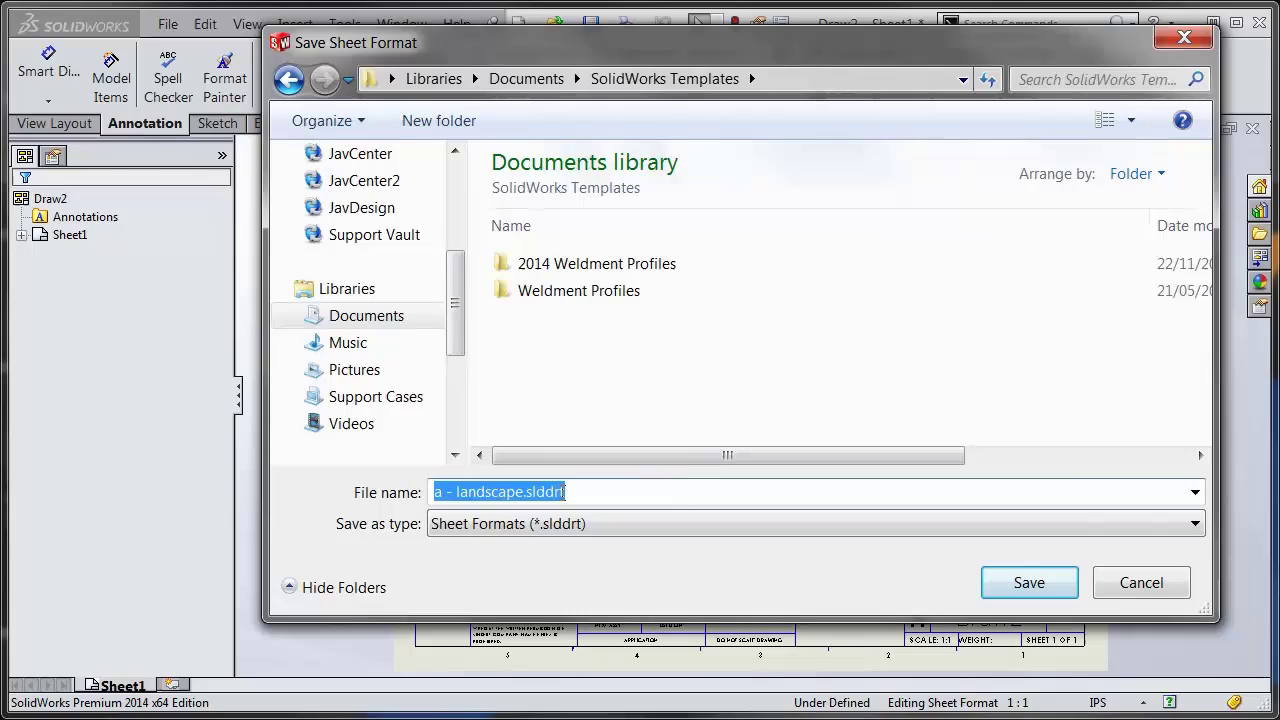
left_click(565, 492)
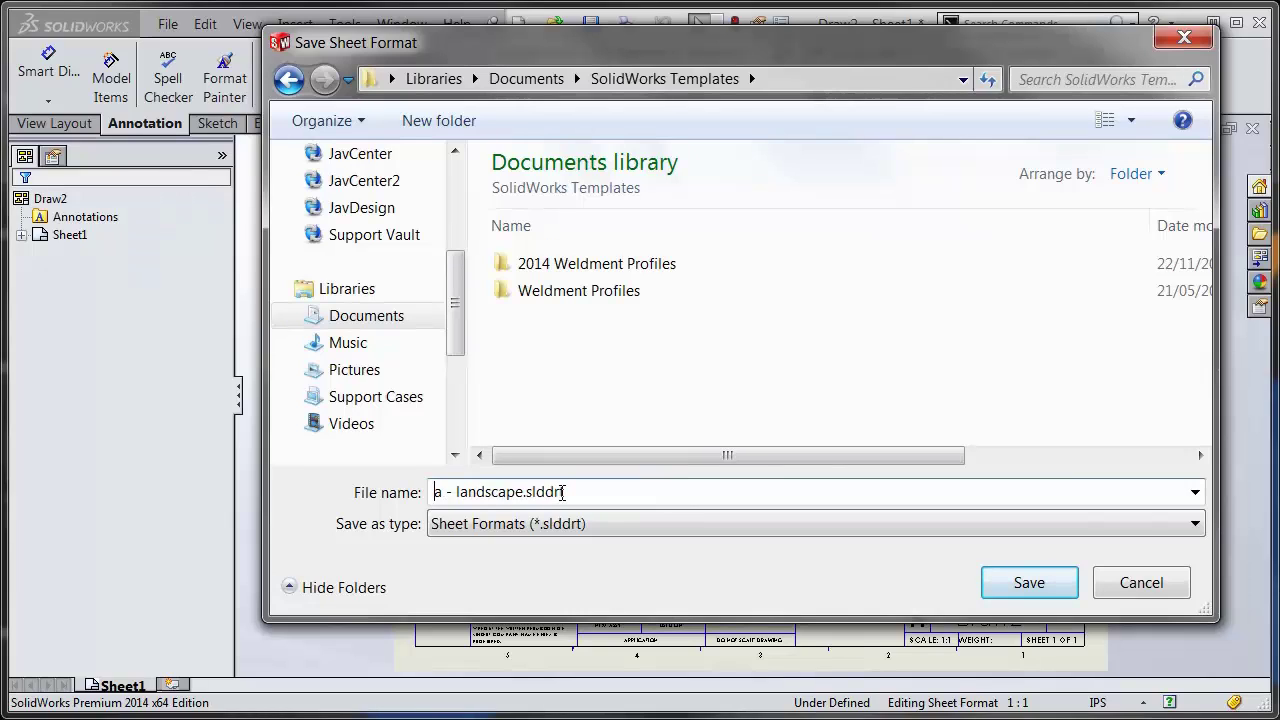
type("Javelin -")
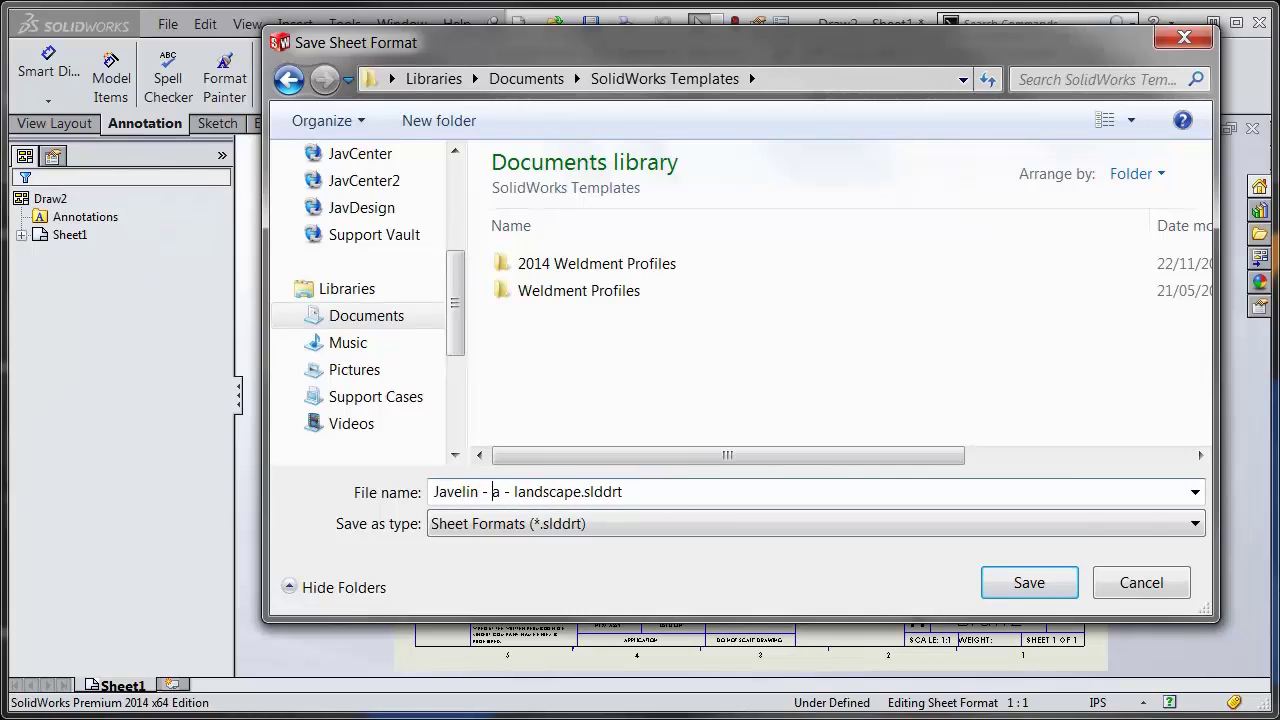
left_click(1016, 583)
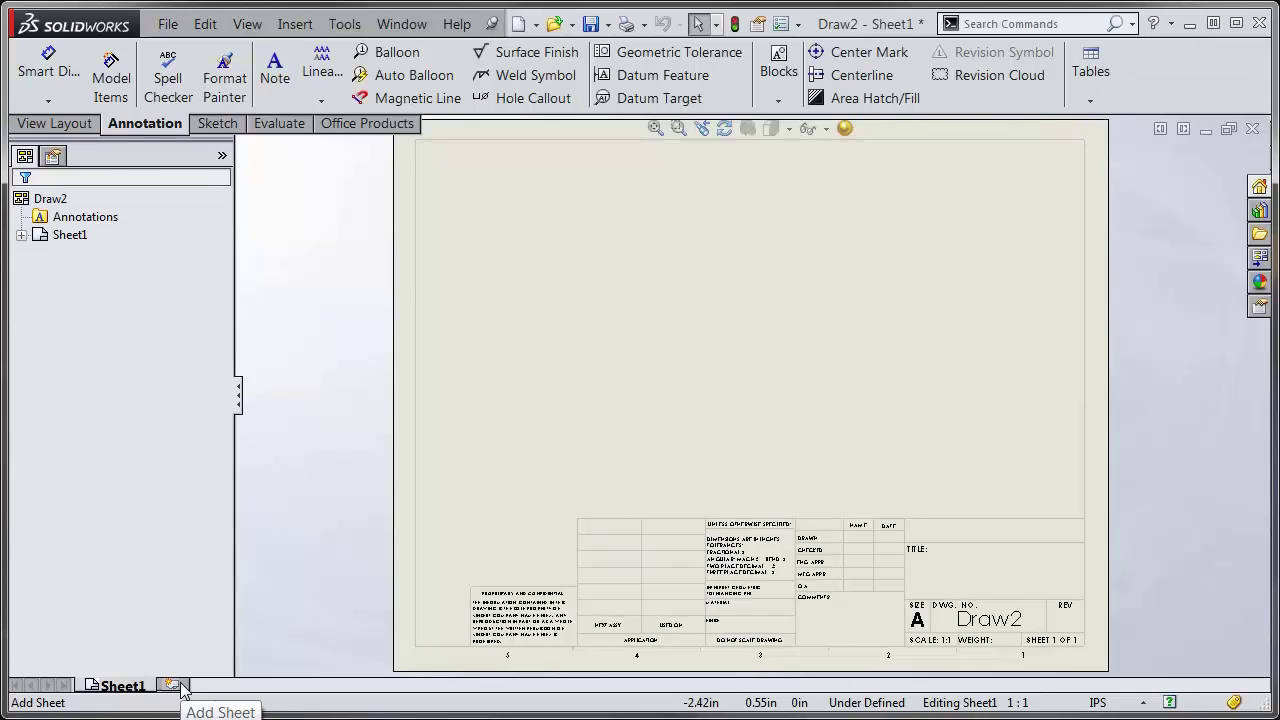
Apply Javelin - a - landscape.slddrt from Documents\SolidWorks Templates as Sheet1's sheet format
left_click(575, 289)
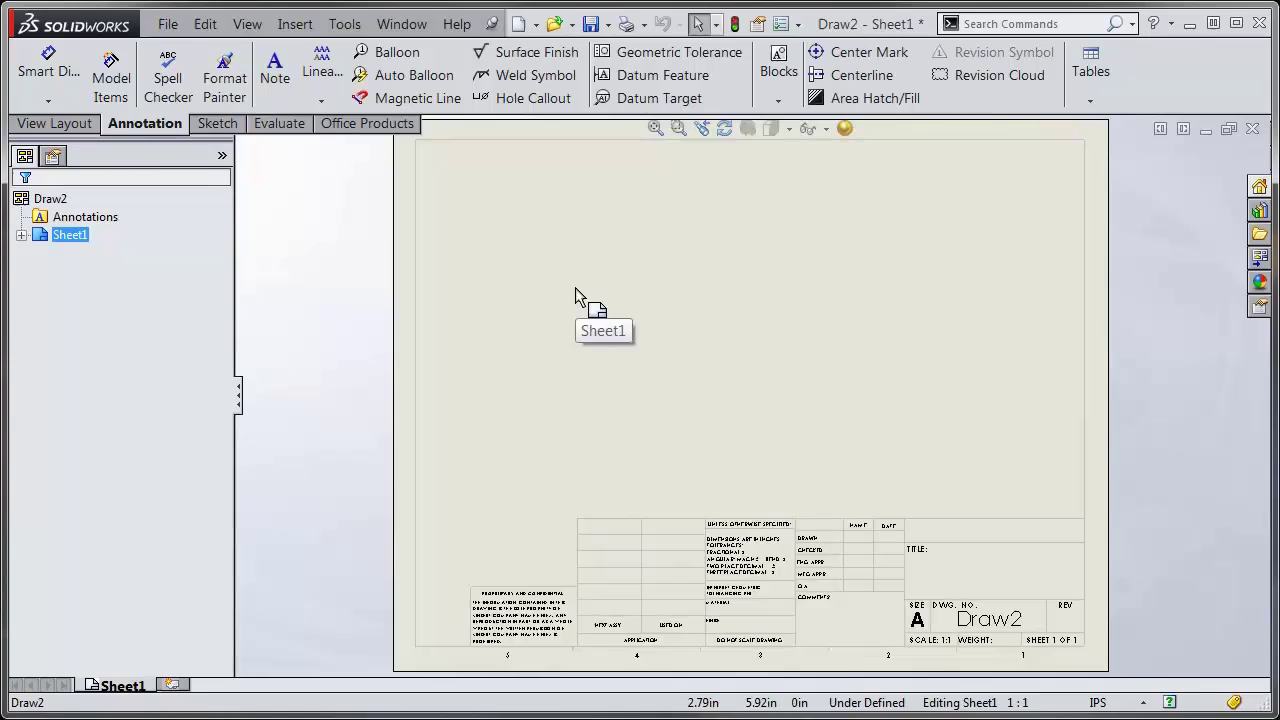
right_click(575, 297)
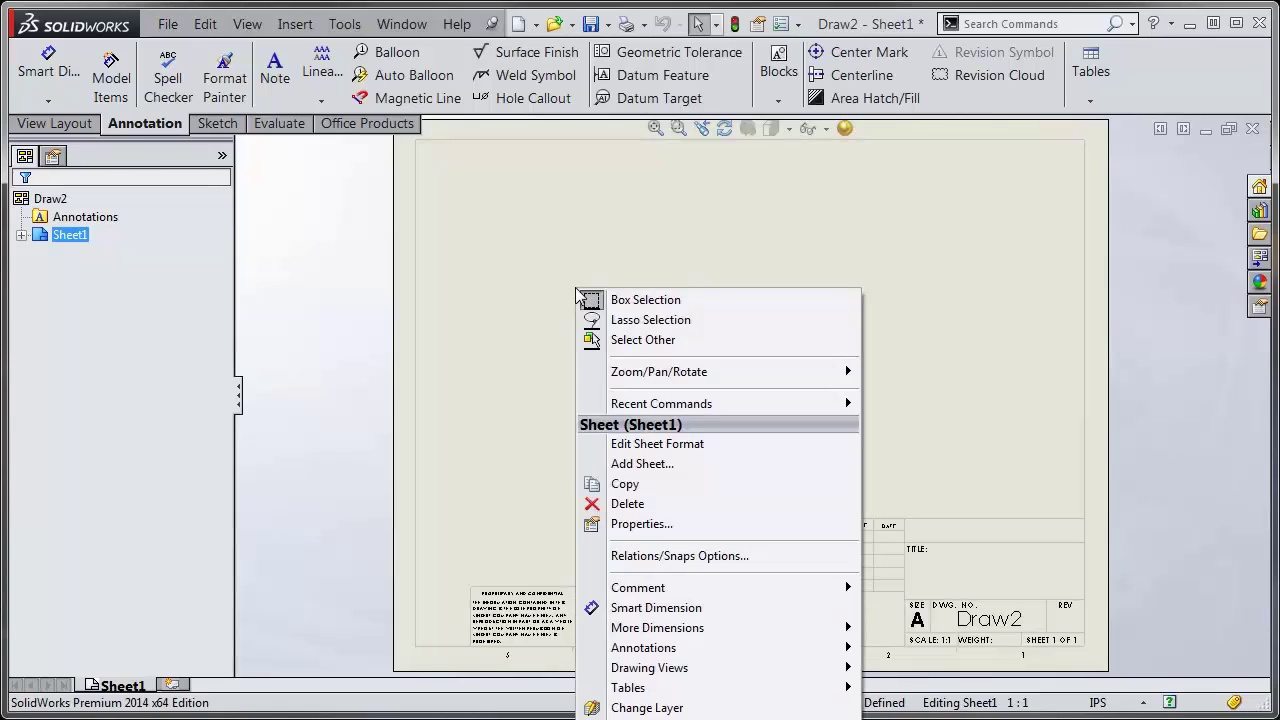
left_click(658, 524)
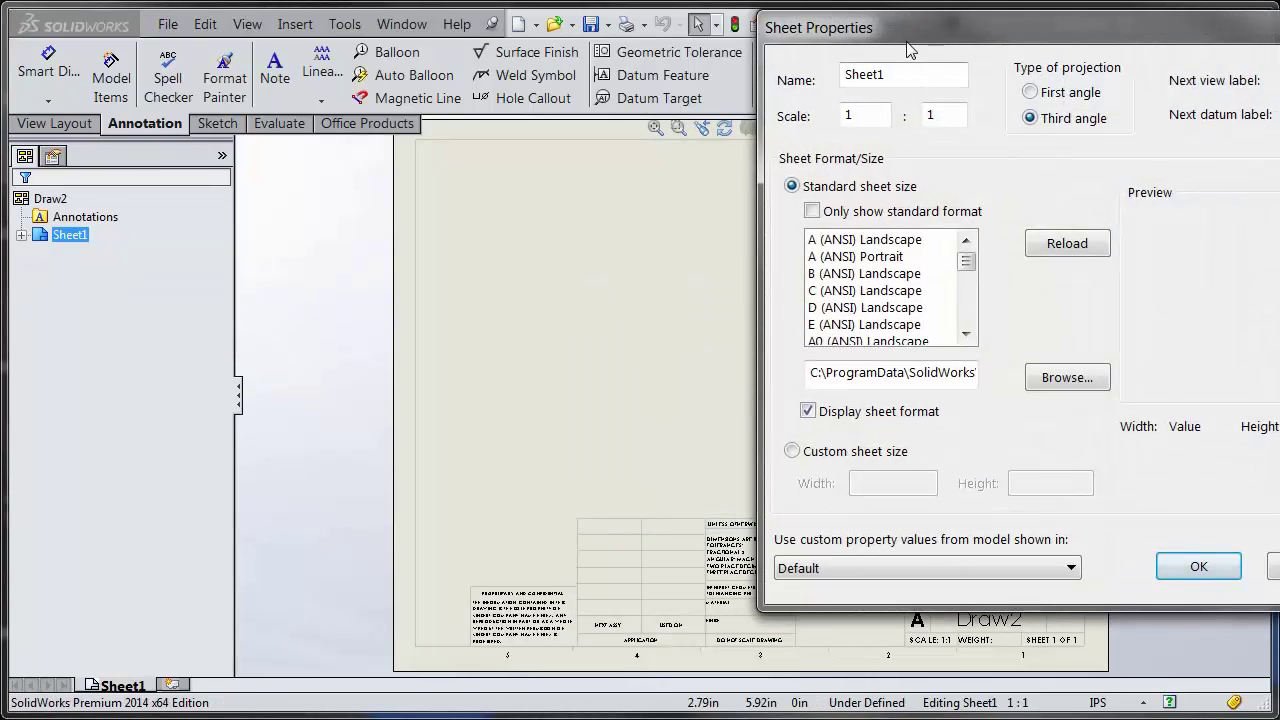
left_click_drag(914, 43, 717, 63)
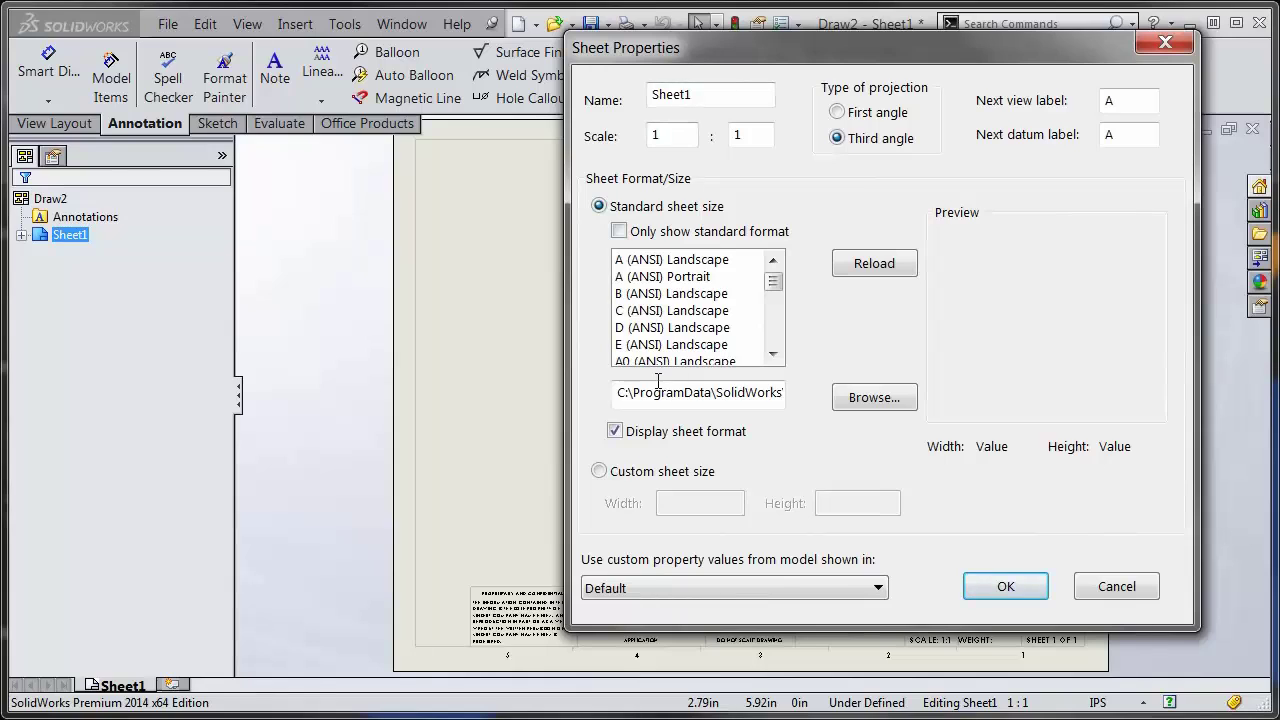
left_click(853, 398)
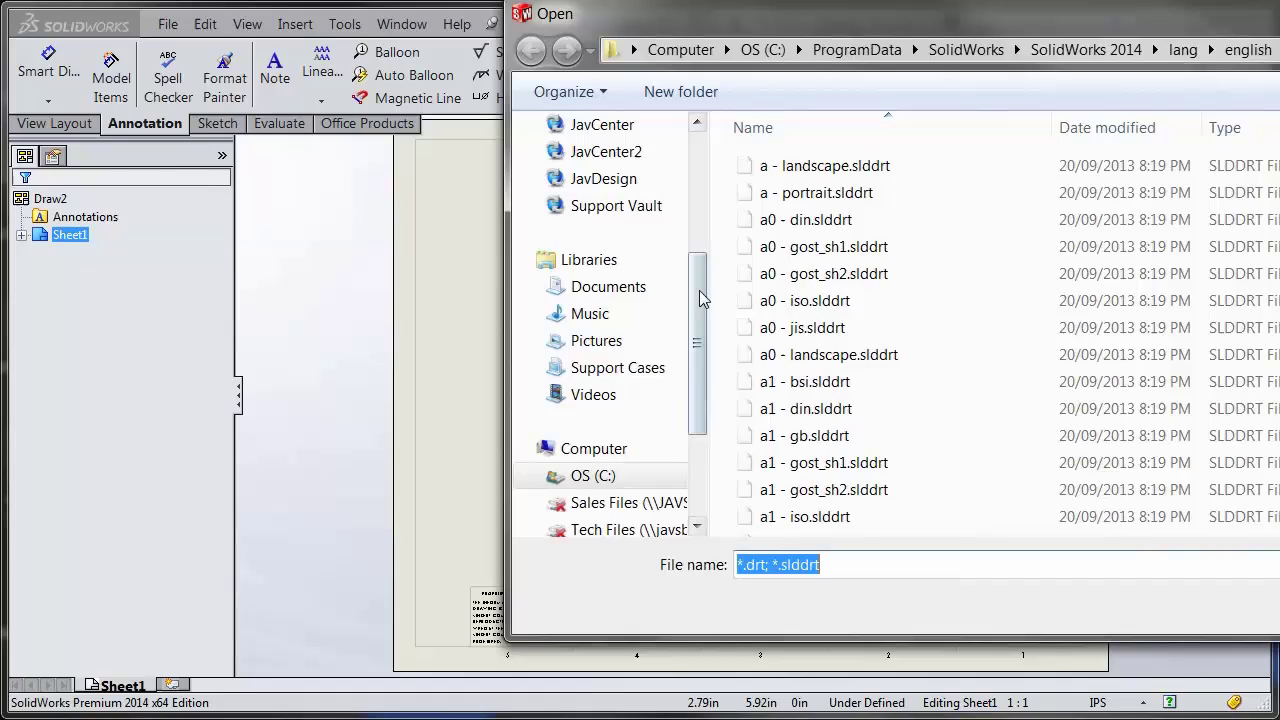
left_click(622, 290)
scroll(871, 394, "down", 4)
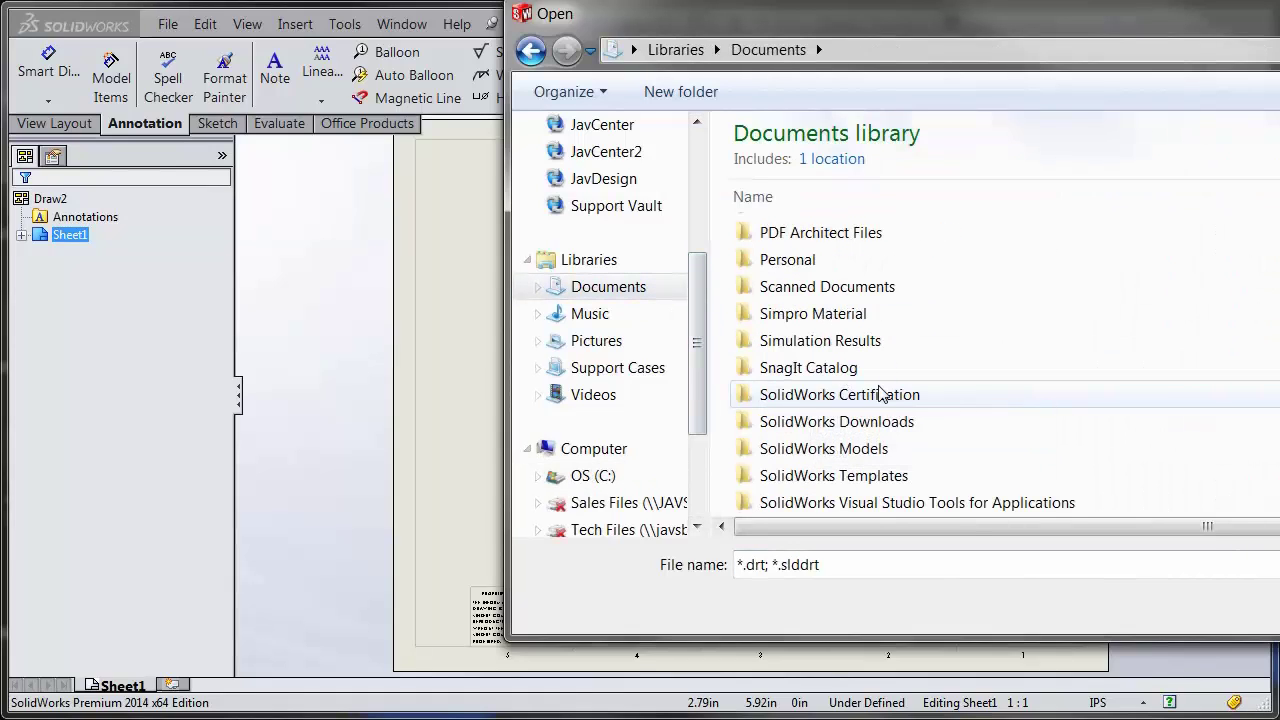
double_click(880, 474)
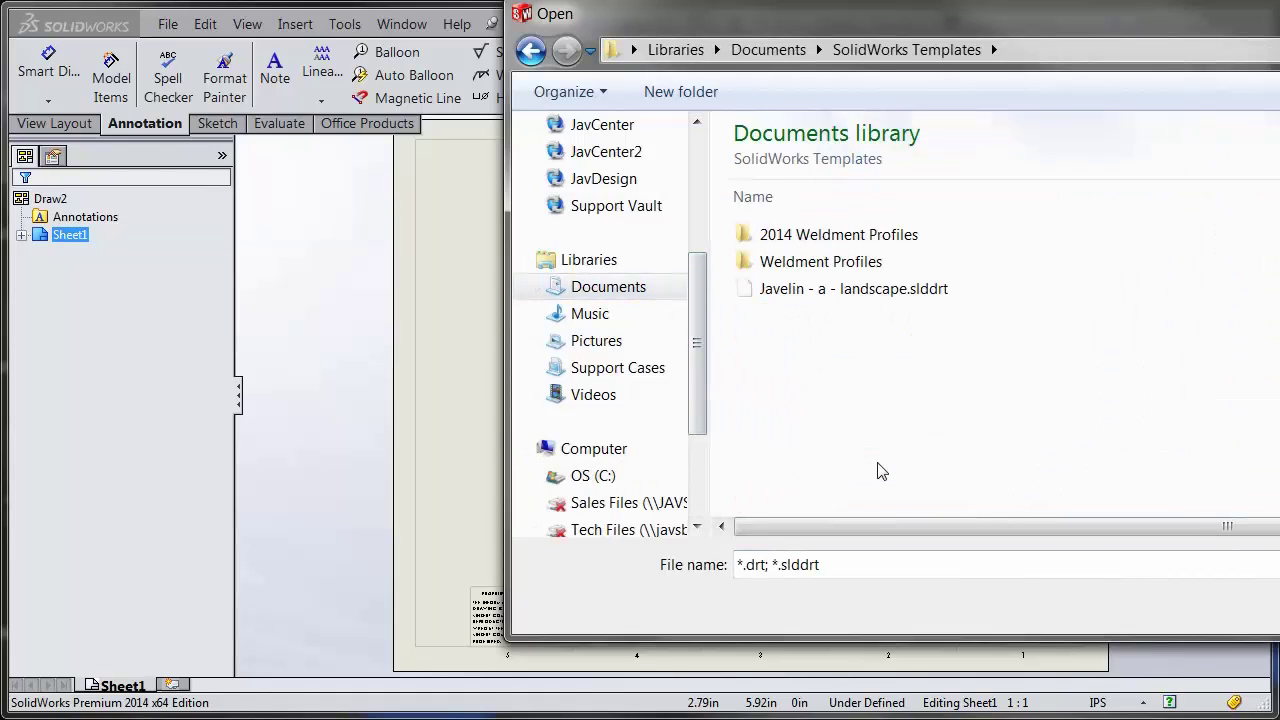
double_click(846, 290)
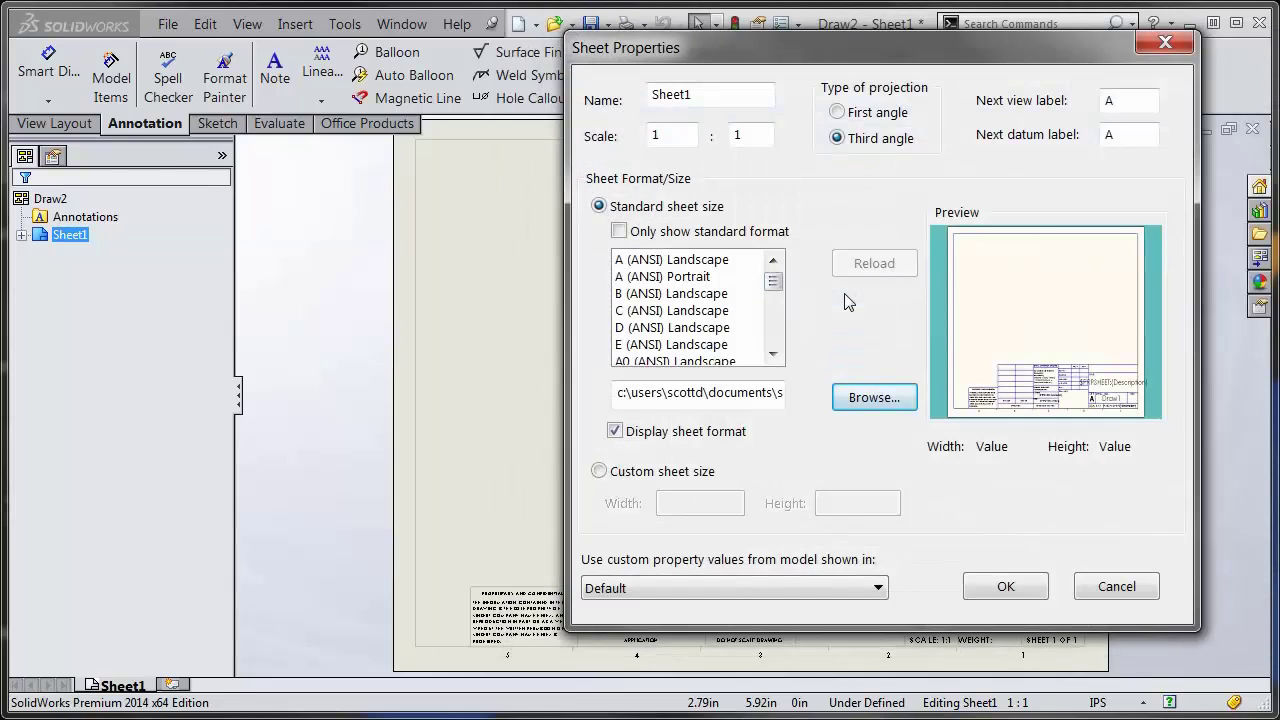
left_click(1003, 588)
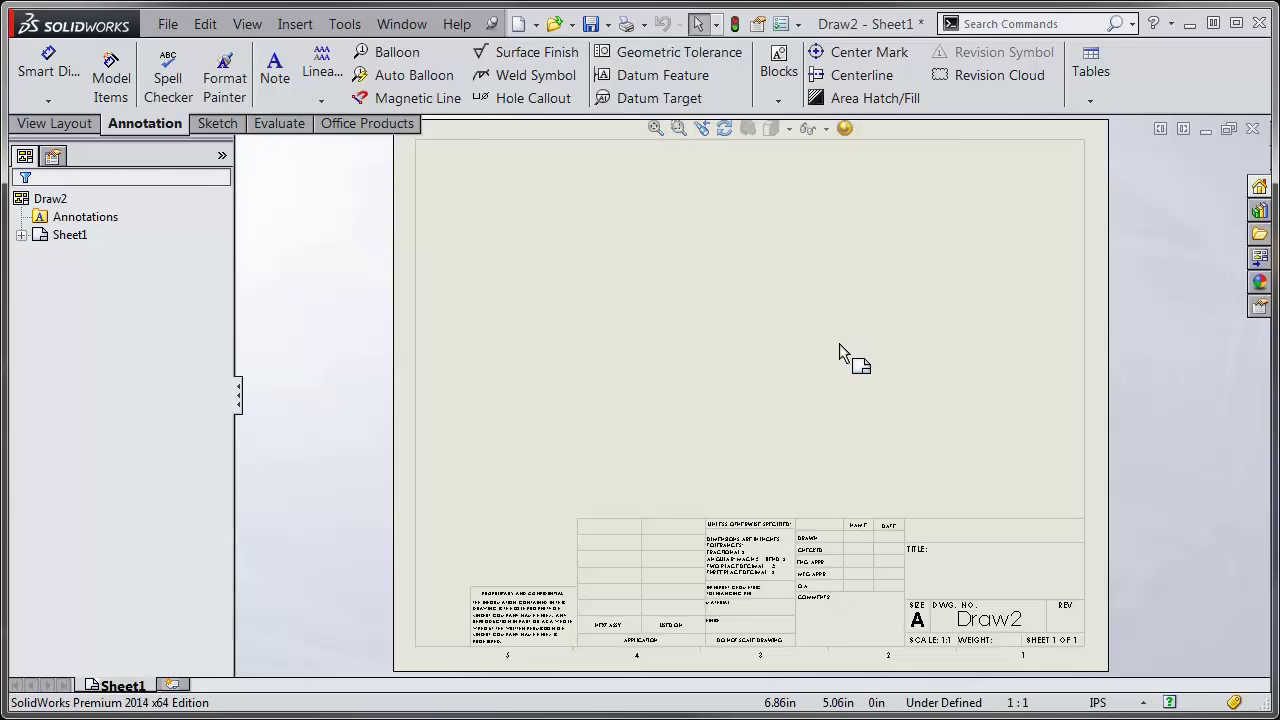
left_click(780, 24)
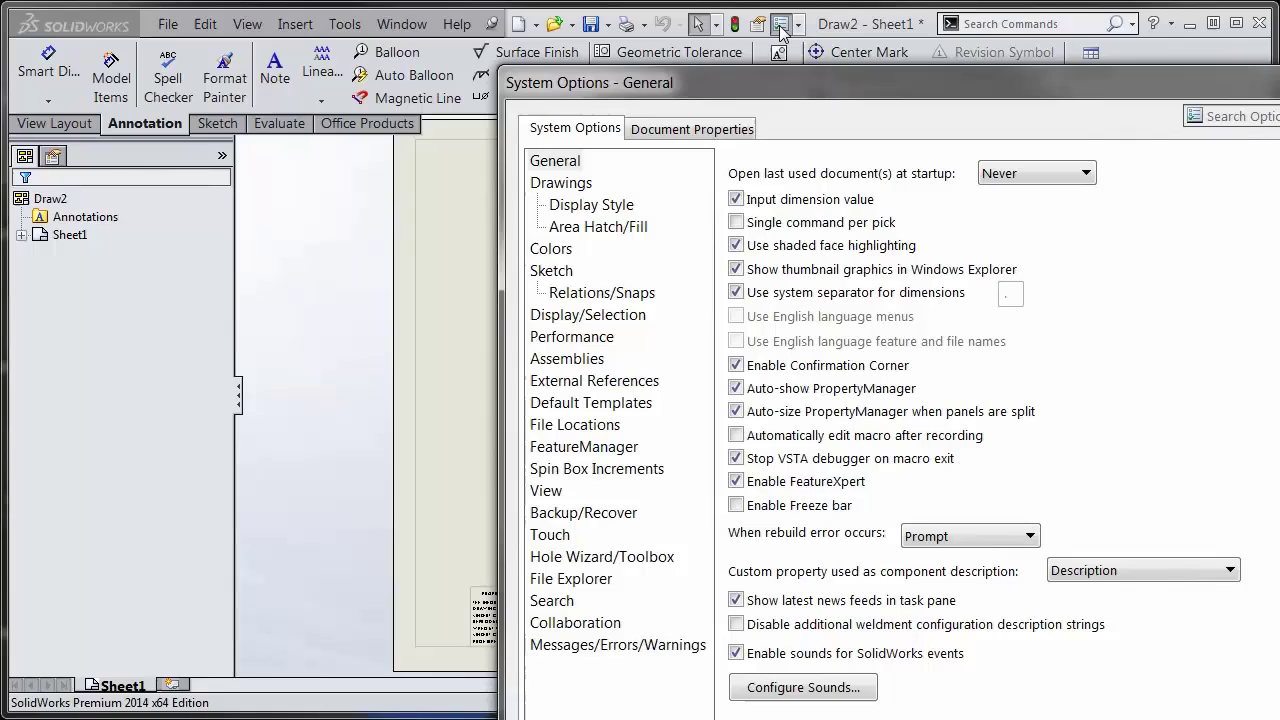
left_click_drag(758, 85, 674, 53)
left_click(578, 96)
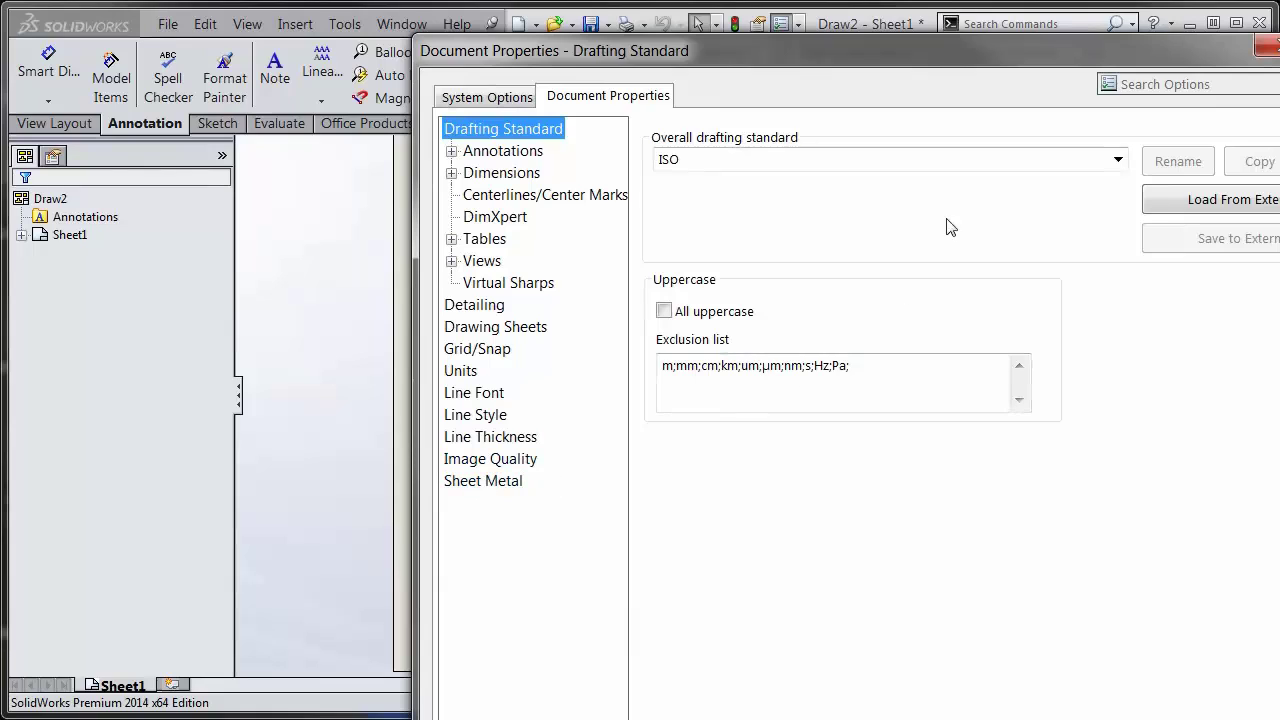
left_click_drag(991, 60, 922, 66)
left_click(1171, 49)
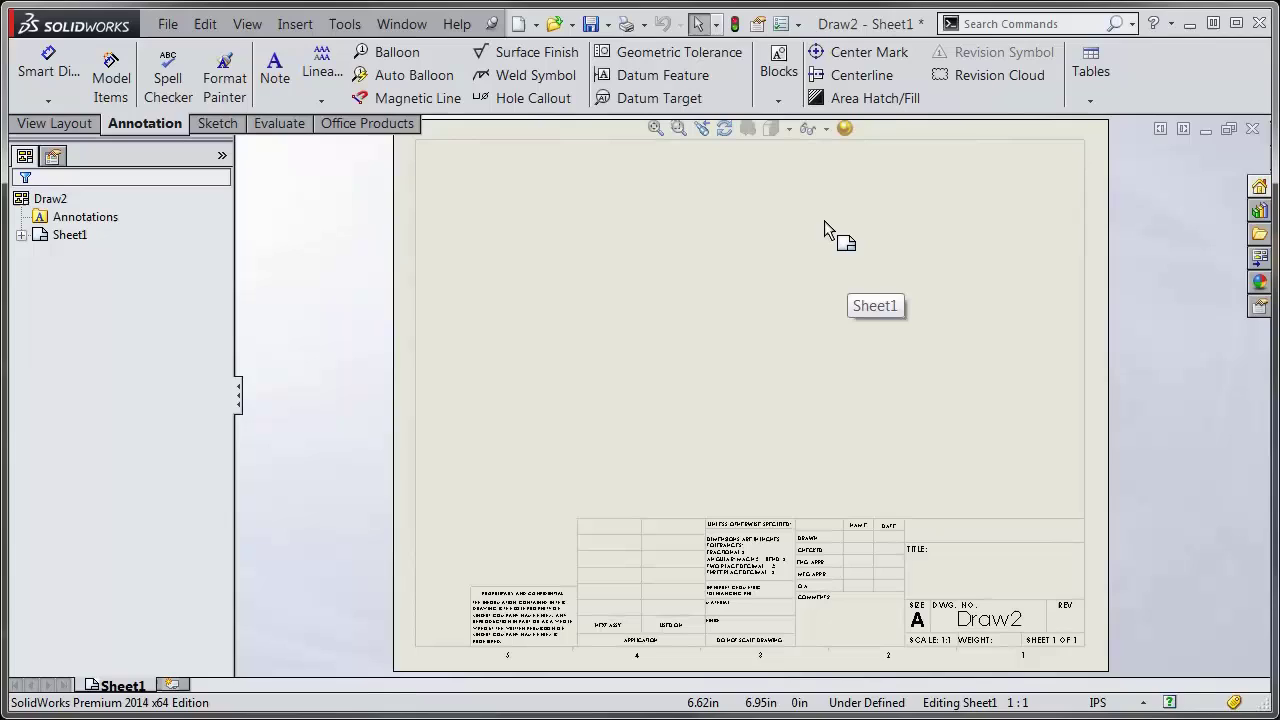
Select Sheet Format1 under Sheet1 in the drawing tree
left_click(21, 235)
left_click(87, 254)
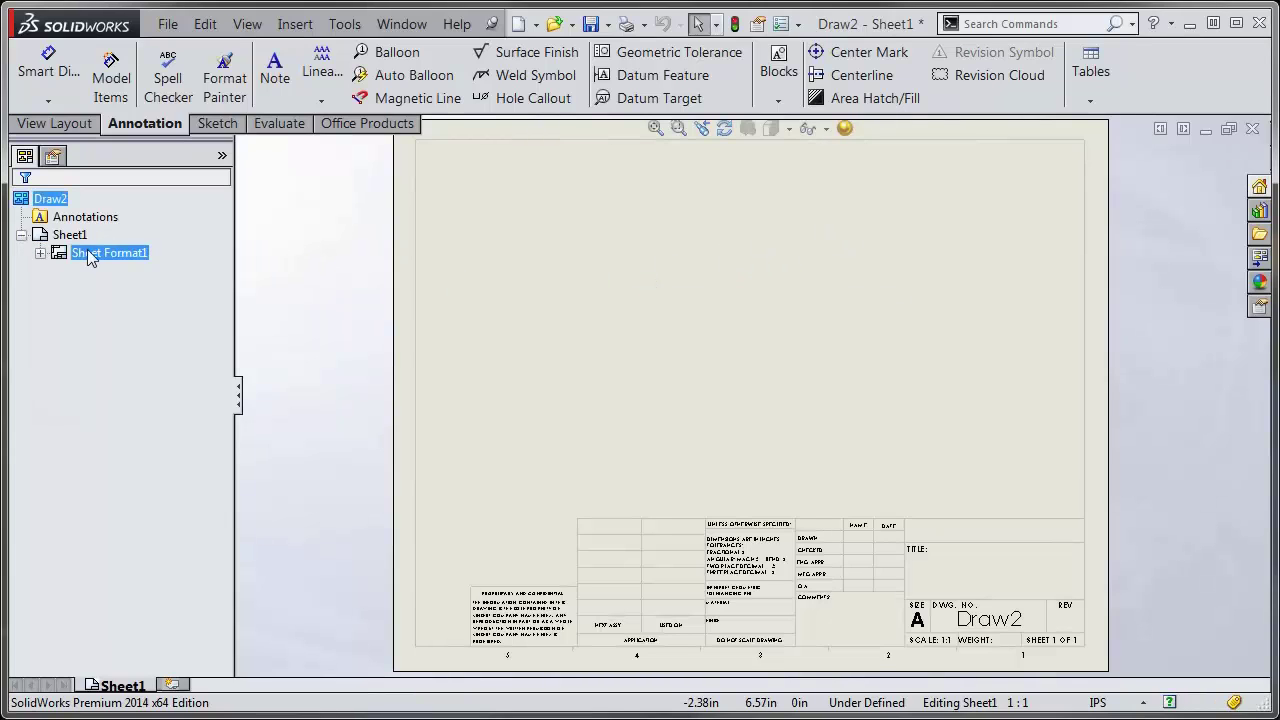
left_click(21, 235)
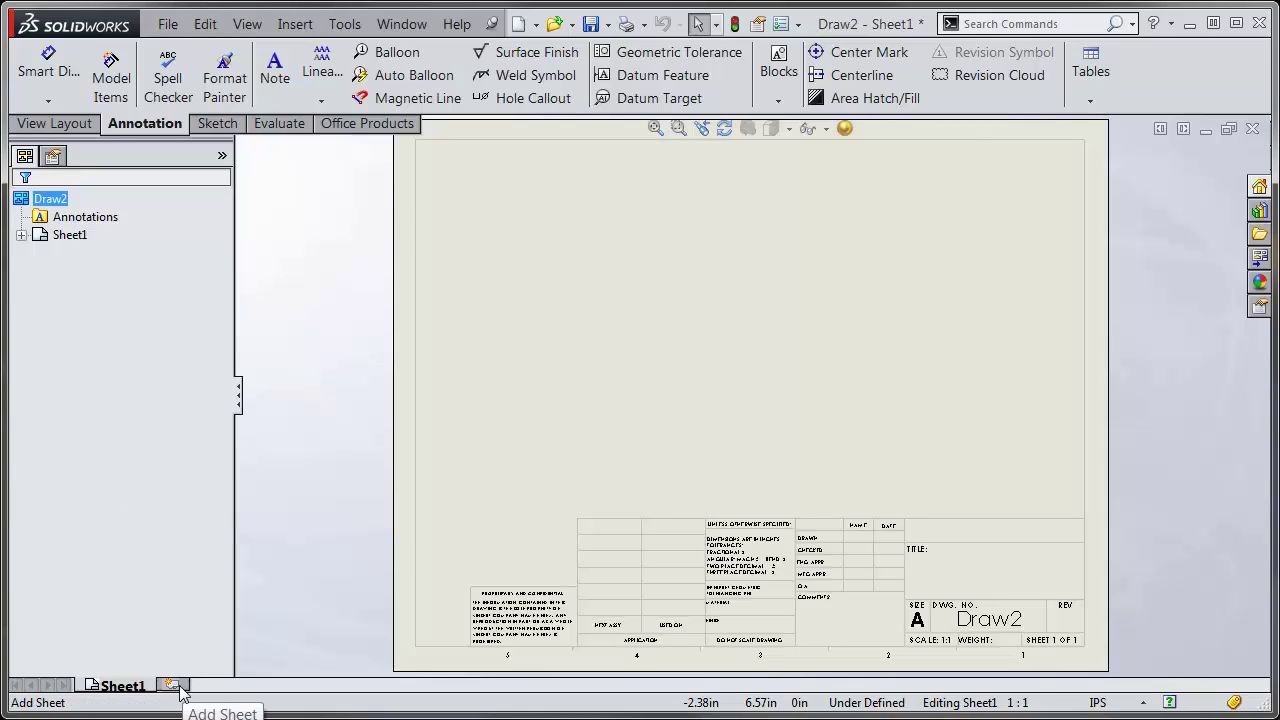
left_click_drag(176, 685, 434, 541)
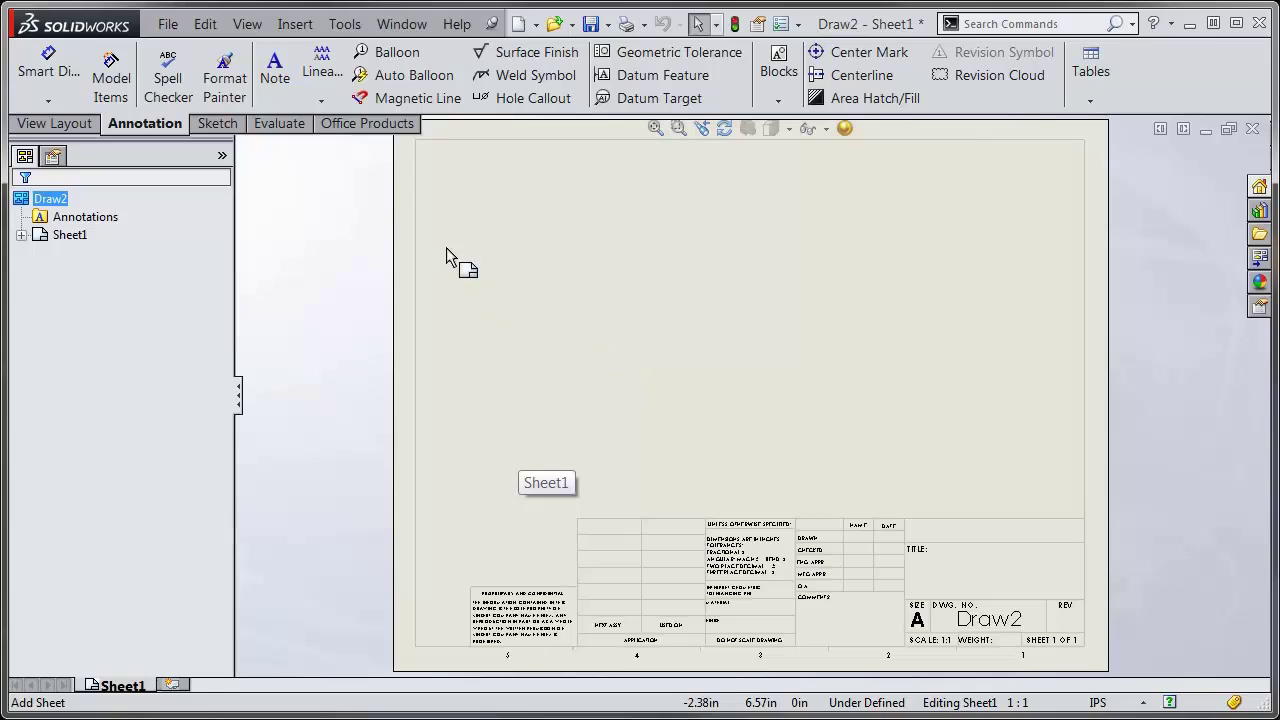
Save Draw2 as a Drawing Template (*.drwdot) in Documents\SolidWorks Templates
left_click(168, 25)
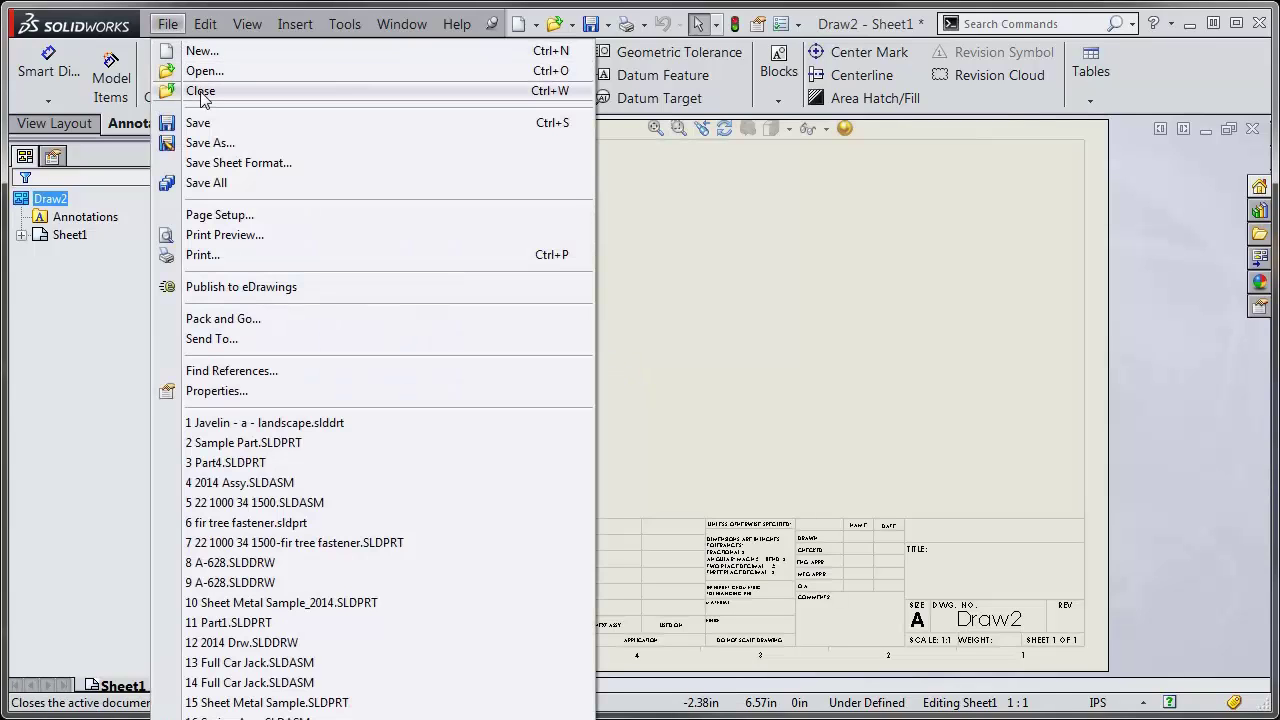
left_click(211, 143)
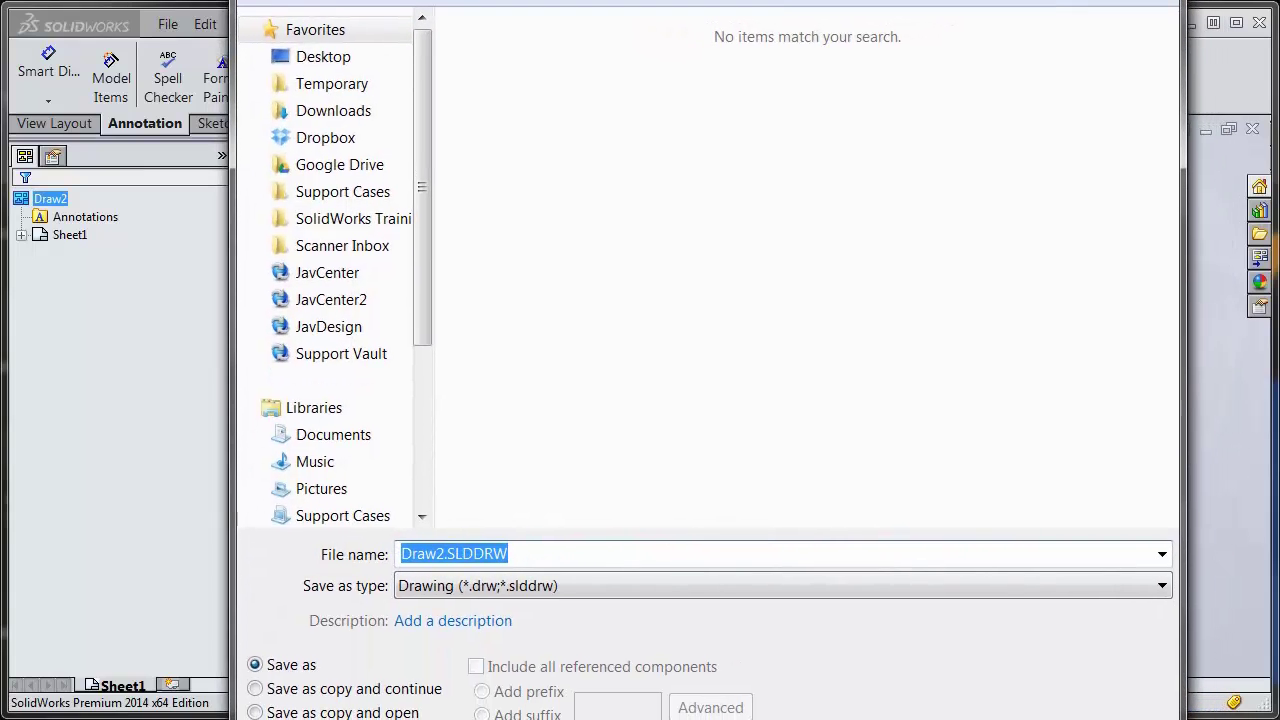
left_click(480, 590)
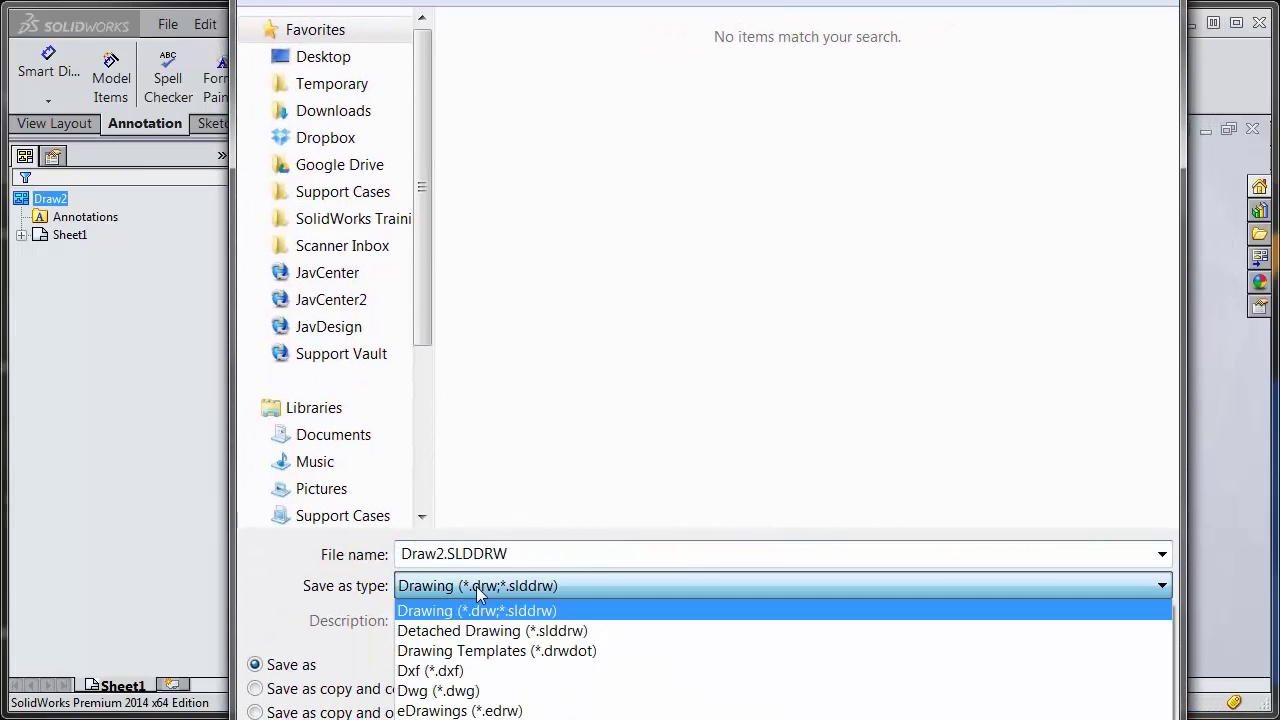
left_click(480, 650)
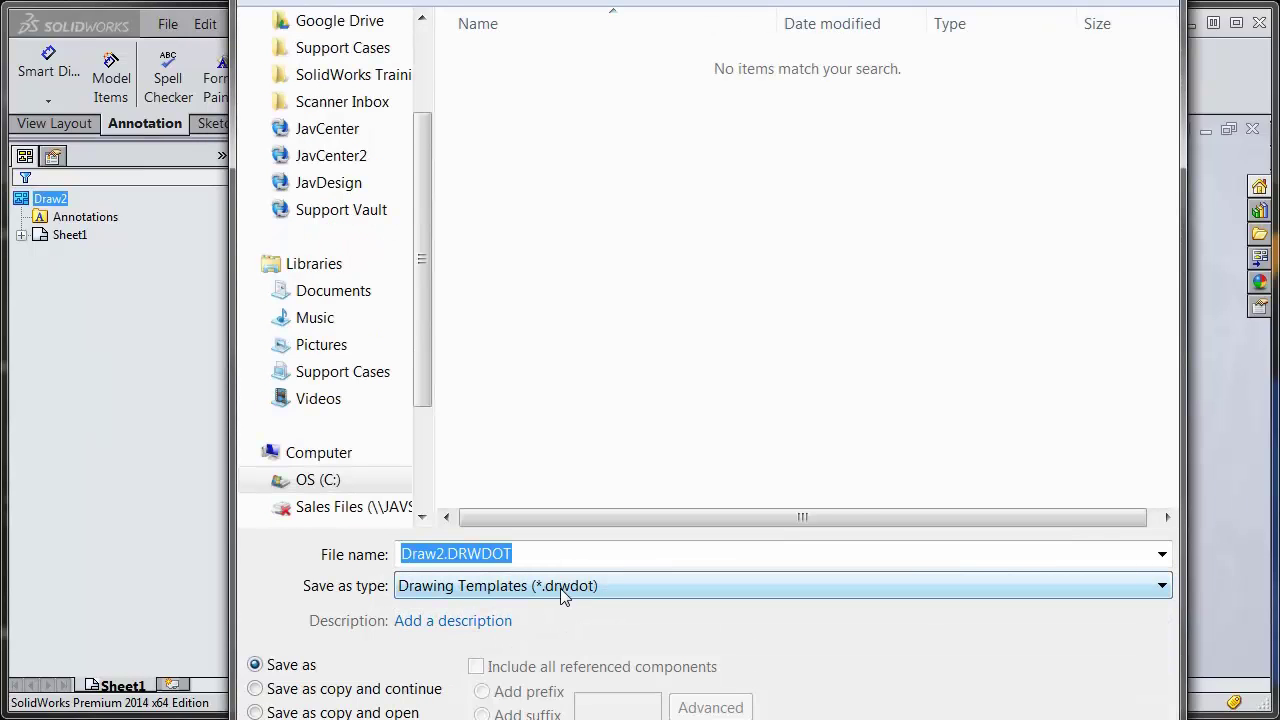
left_click(337, 289)
left_click(503, 346)
scroll(560, 360, "down", 3)
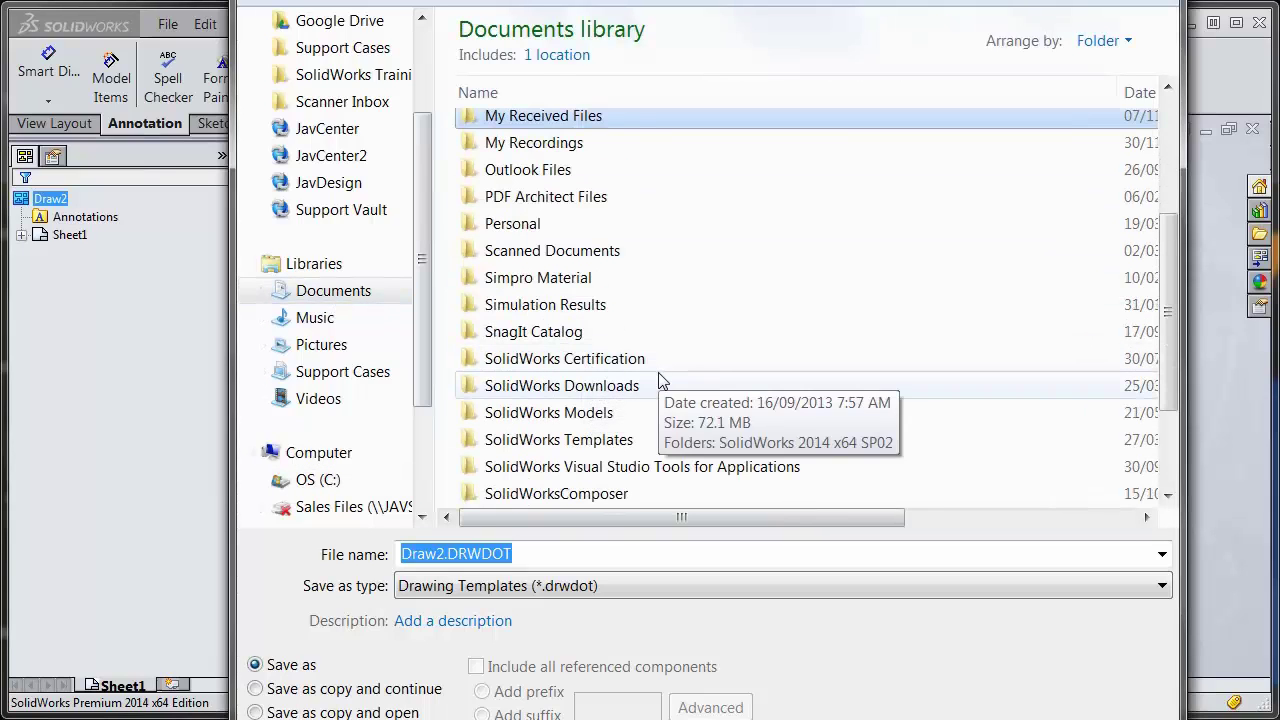
double_click(610, 440)
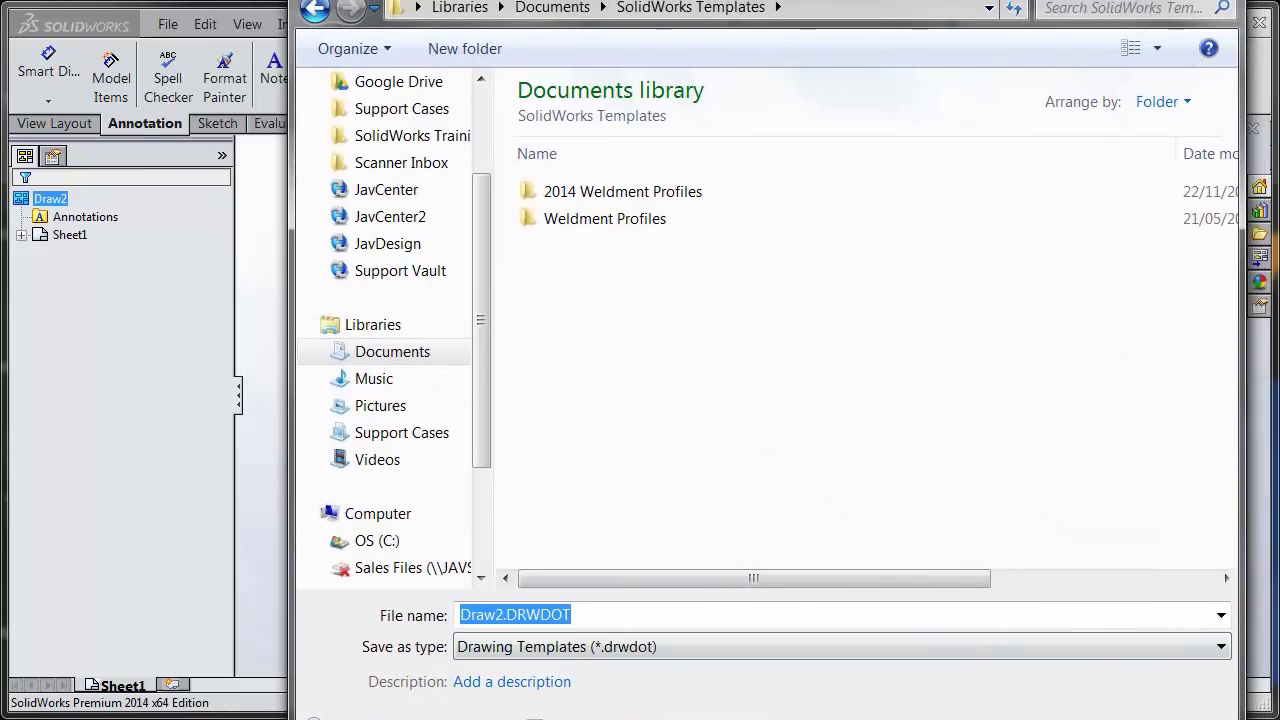
key("Return")
left_click(948, 372)
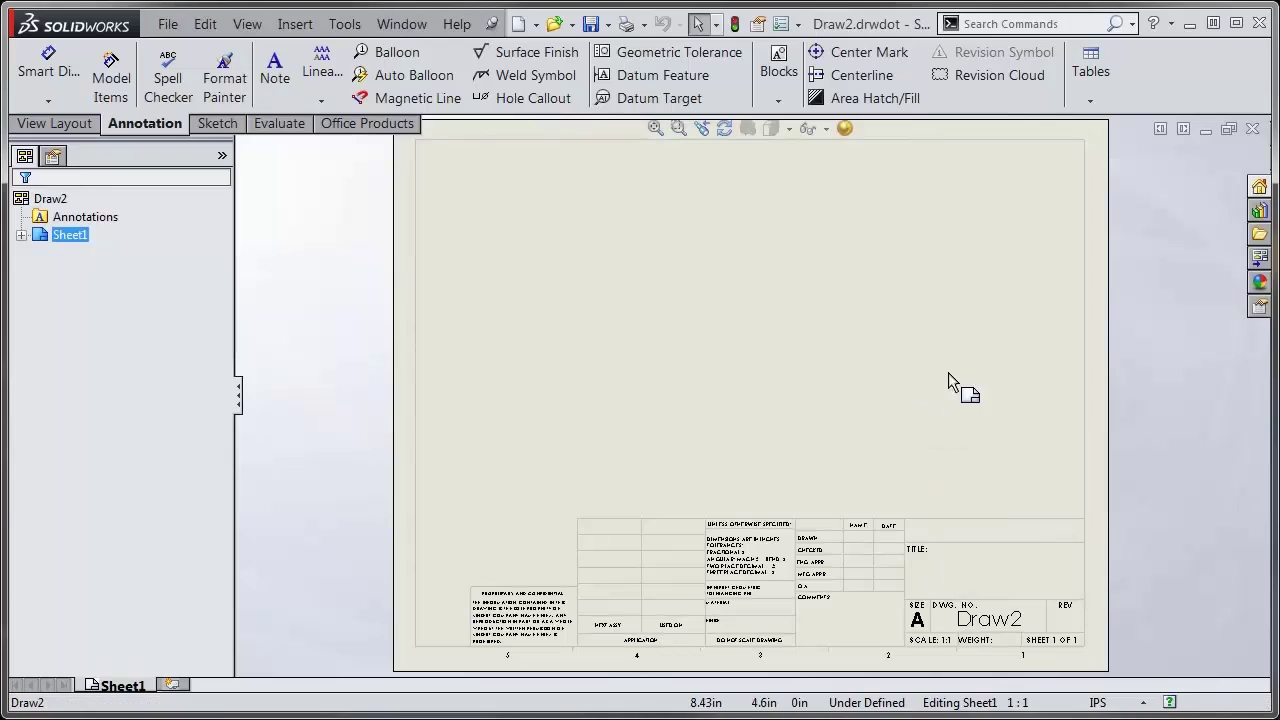
Add Documents\SolidWorks Templates to the Document Templates file locations in System Options
left_click(781, 27)
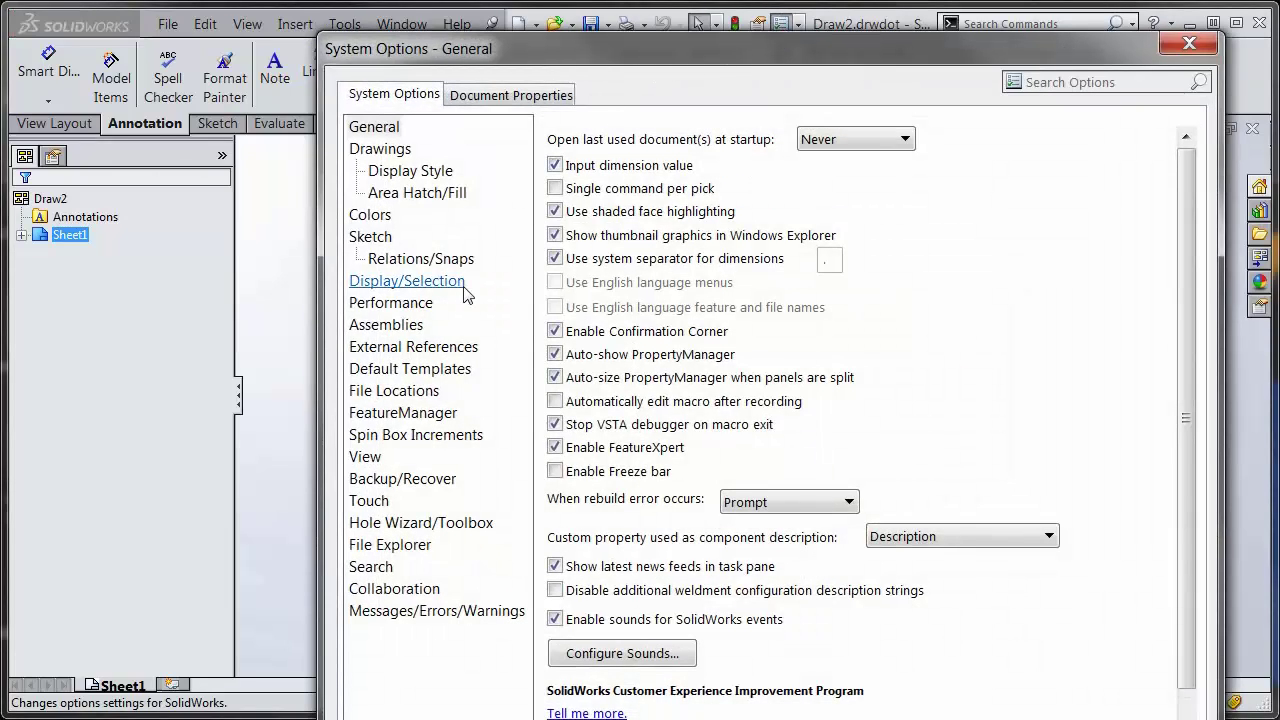
left_click(400, 392)
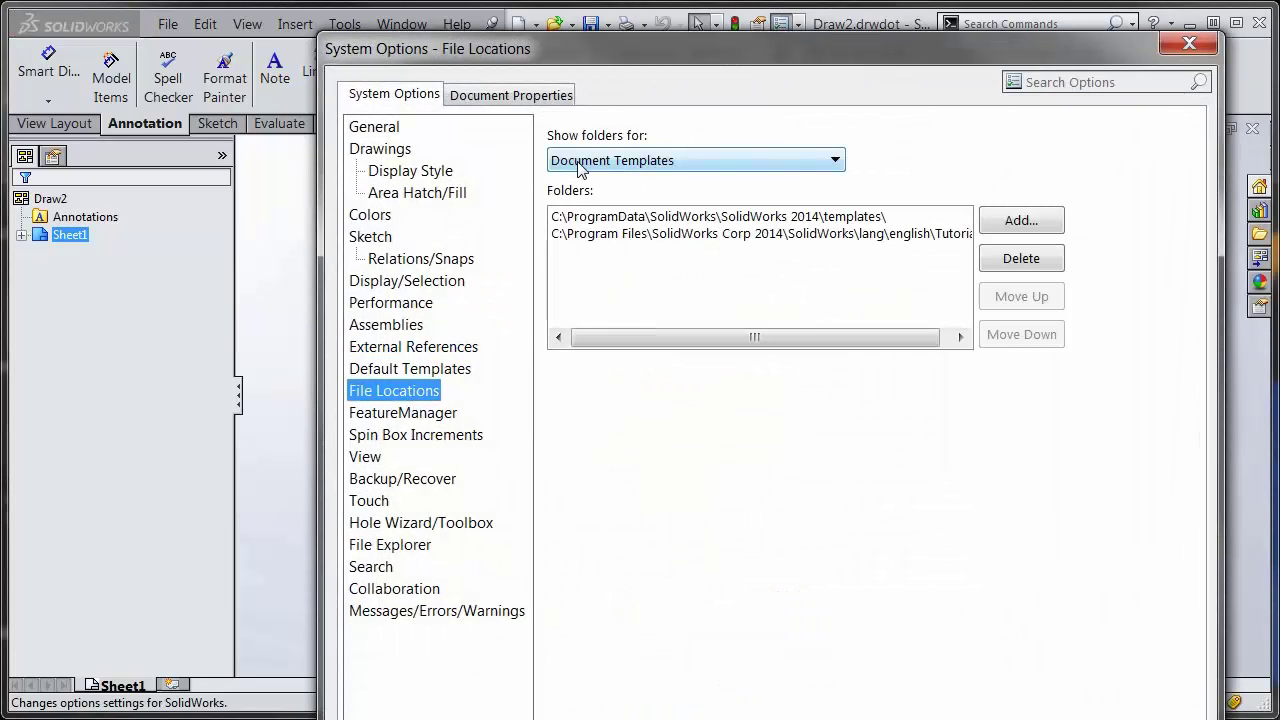
left_click(1012, 222)
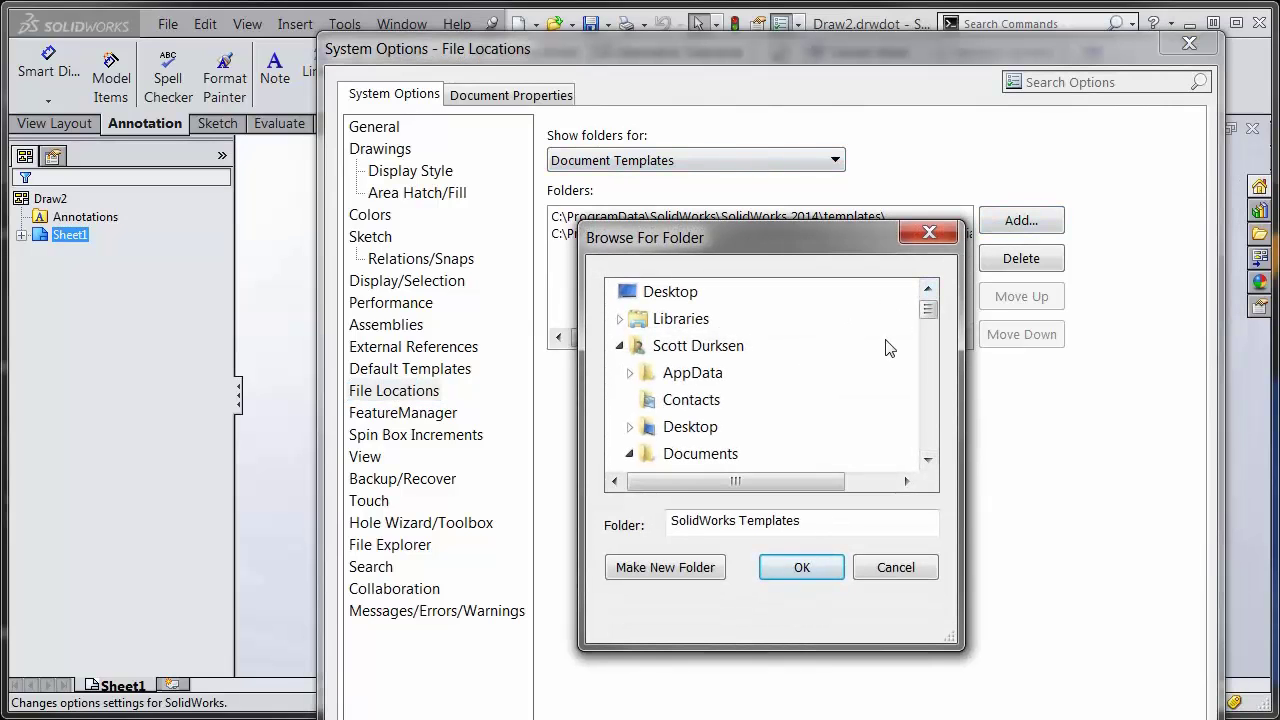
scroll(850, 342, "down", 1)
left_click(697, 372)
scroll(808, 408, "down", 2)
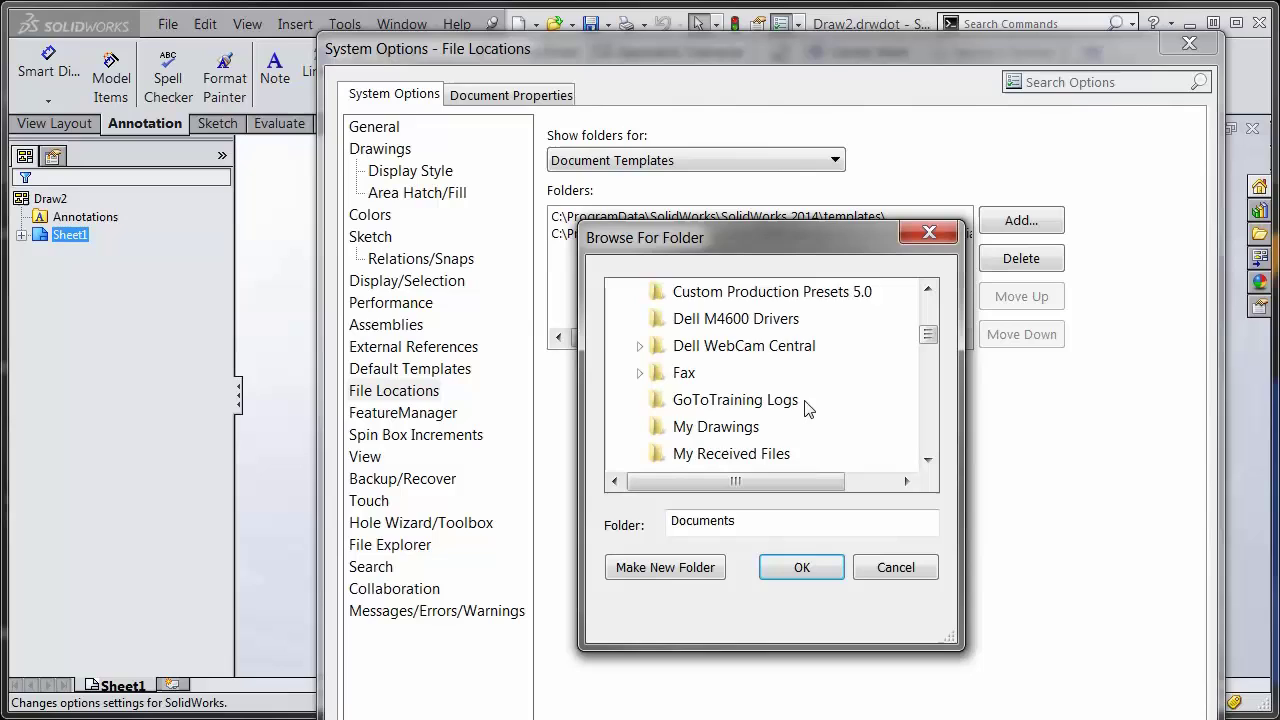
scroll(808, 408, "down", 4)
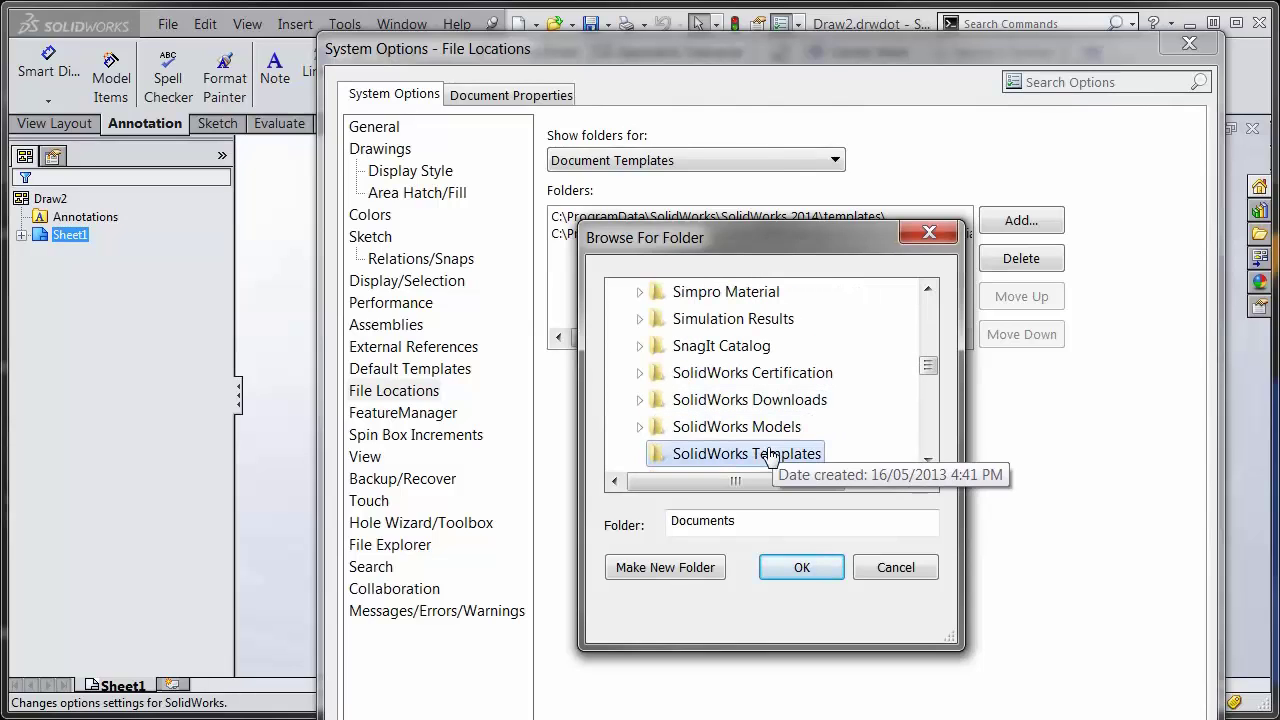
left_click(770, 456)
left_click(815, 566)
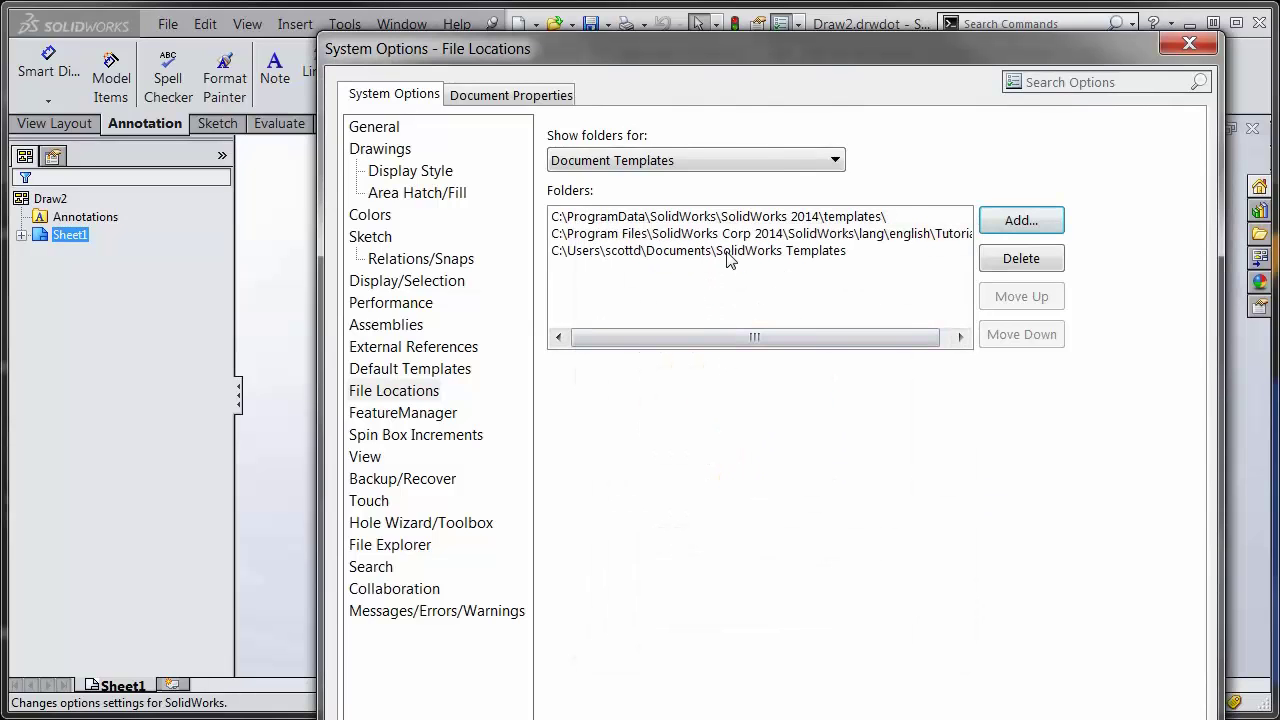
left_click(830, 160)
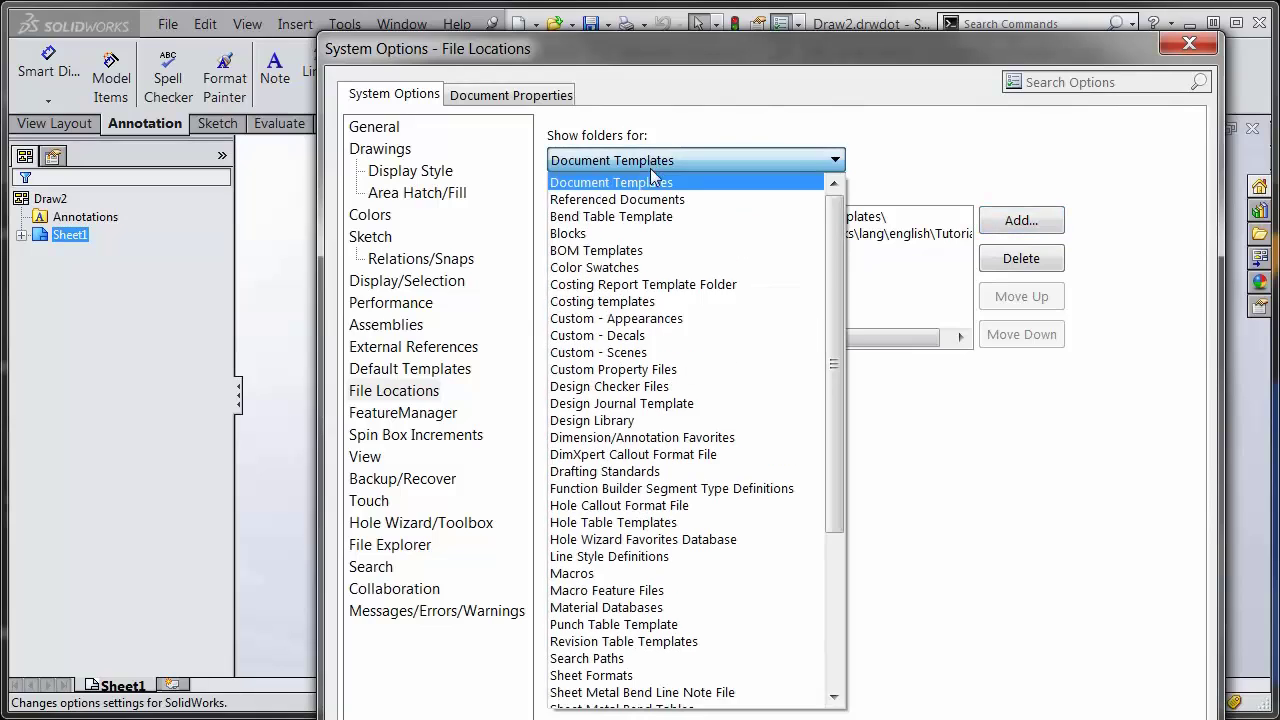
scroll(688, 400, "down", 2)
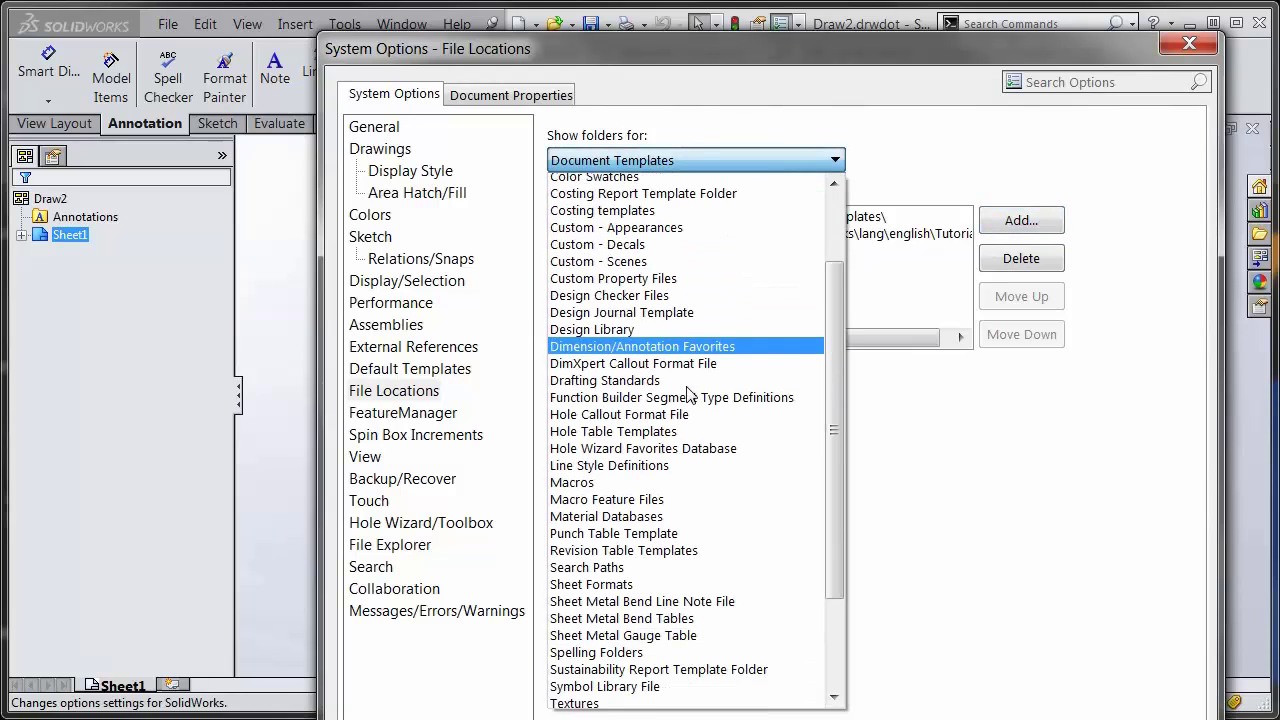
Add Documents\SolidWorks Templates to the Sheet Formats locations and accept the search path changes
left_click(598, 578)
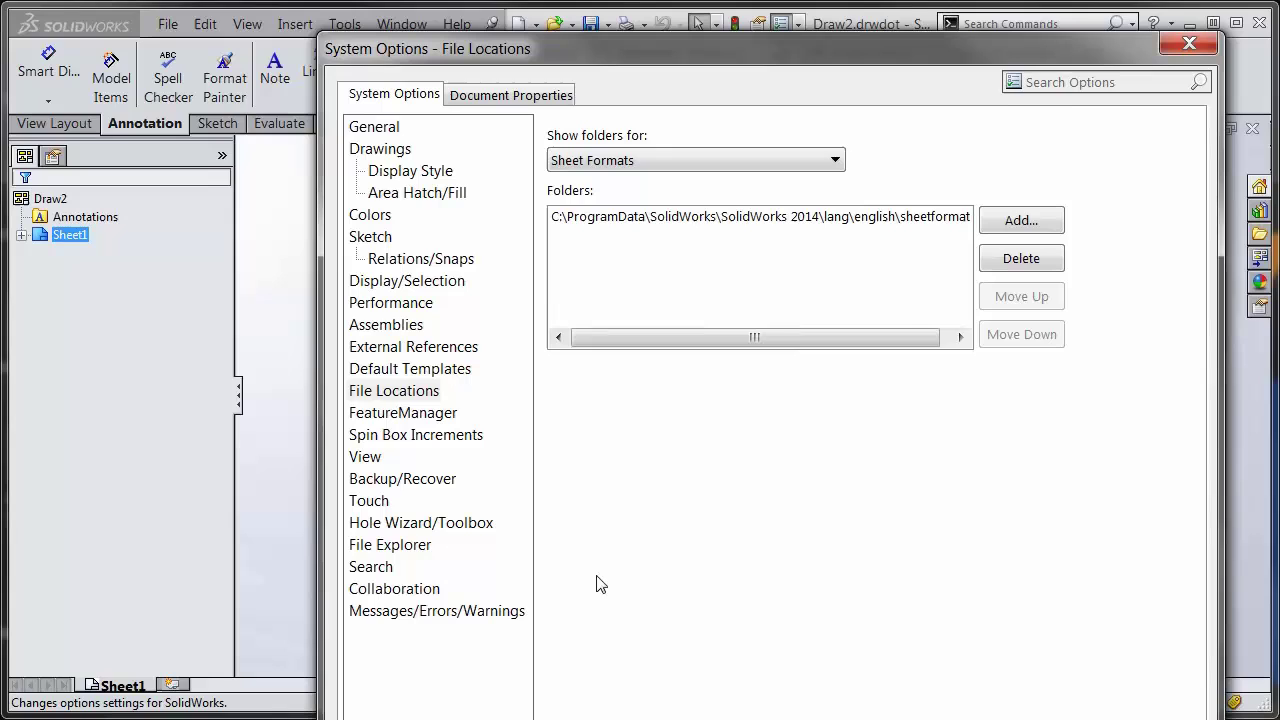
left_click(1018, 225)
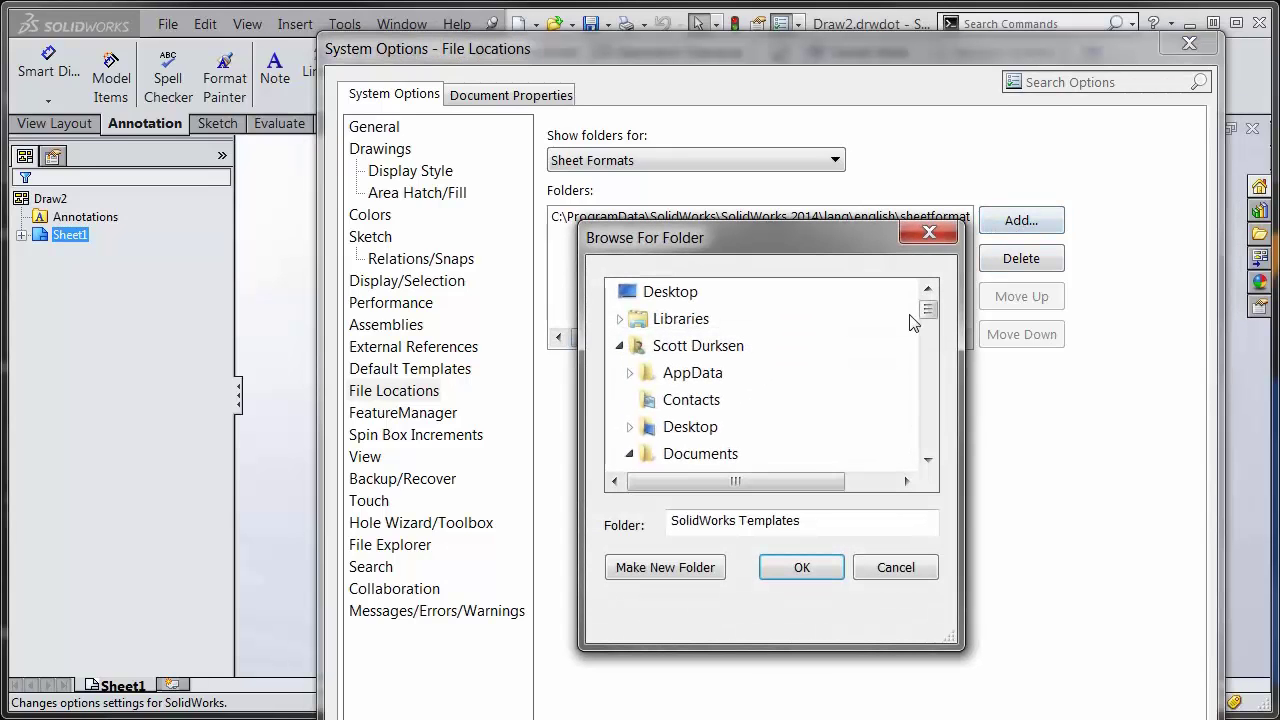
left_click(703, 453)
scroll(742, 416, "down", 10)
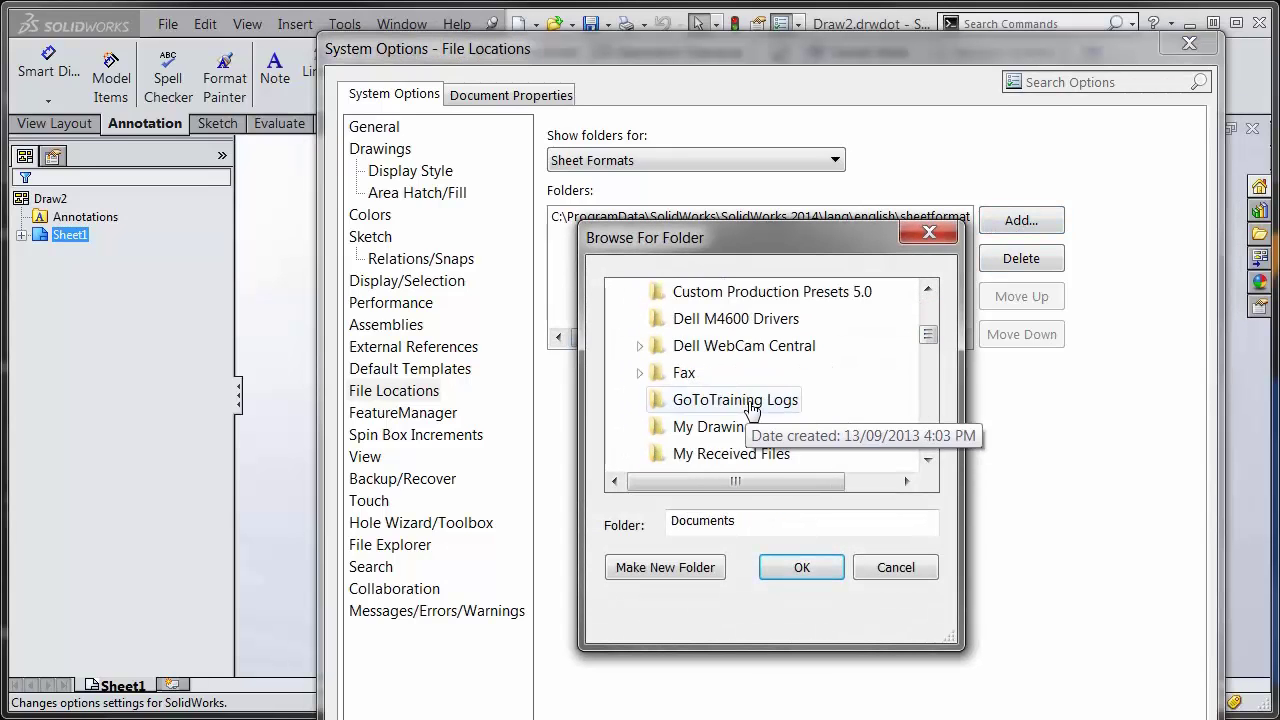
left_click(752, 455)
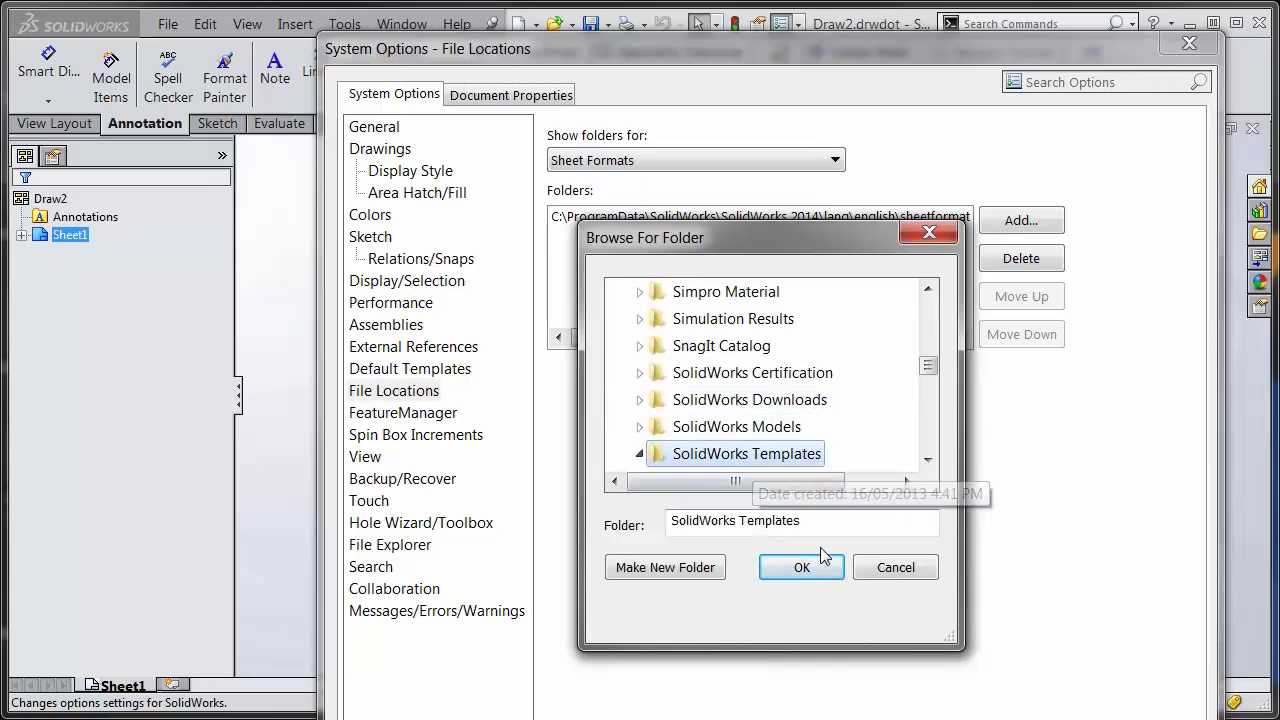
left_click(815, 566)
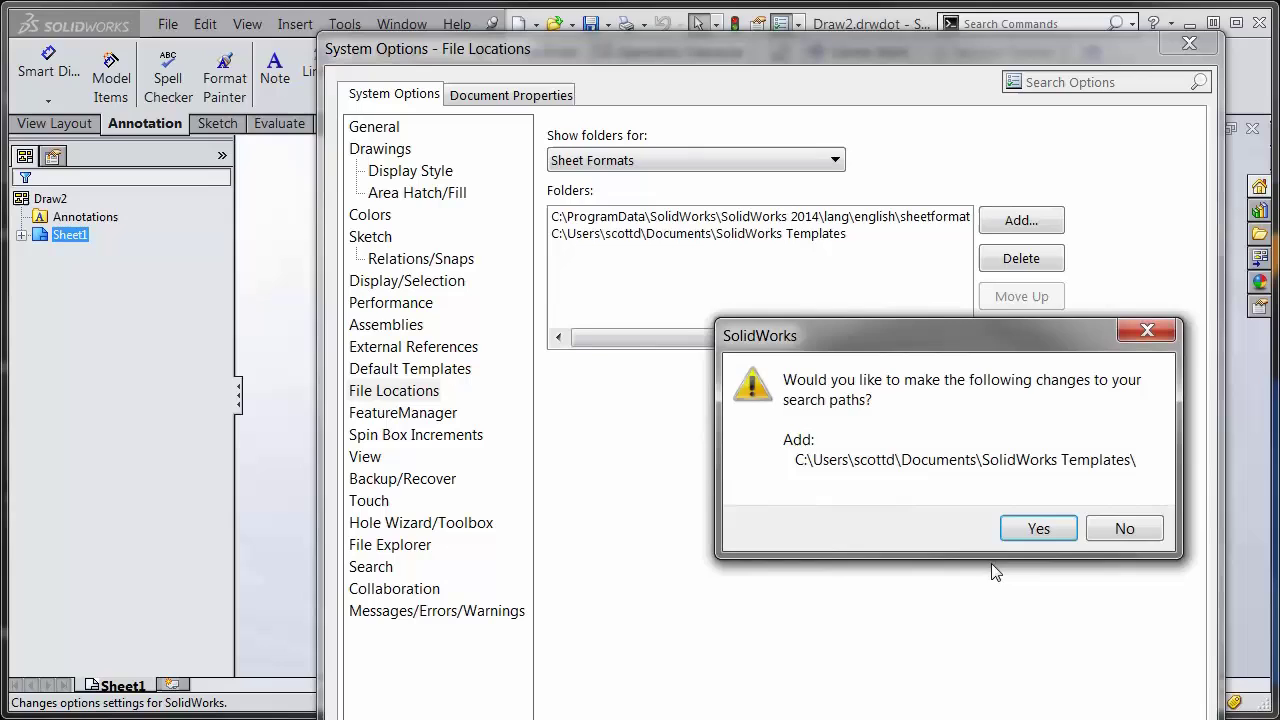
left_click(1020, 530)
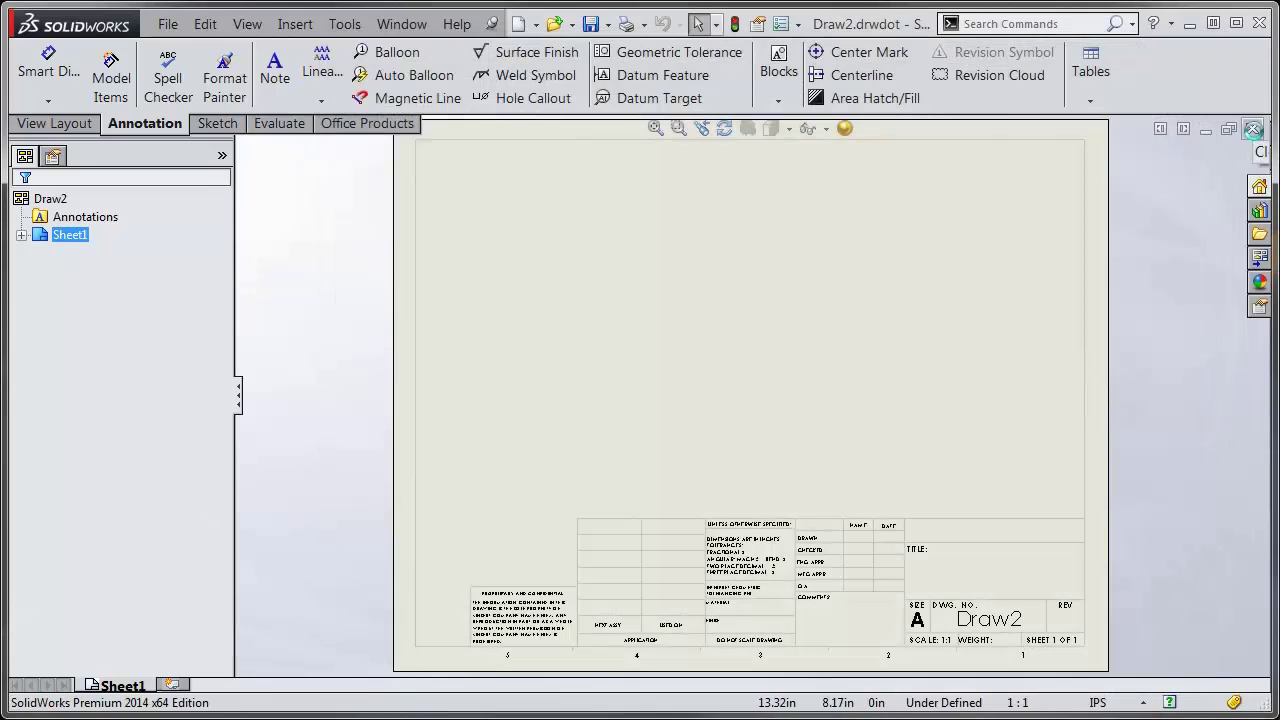
Close Draw2 and create Draw3 from the Draw2 template under SolidWorks Templates
left_click(1252, 129)
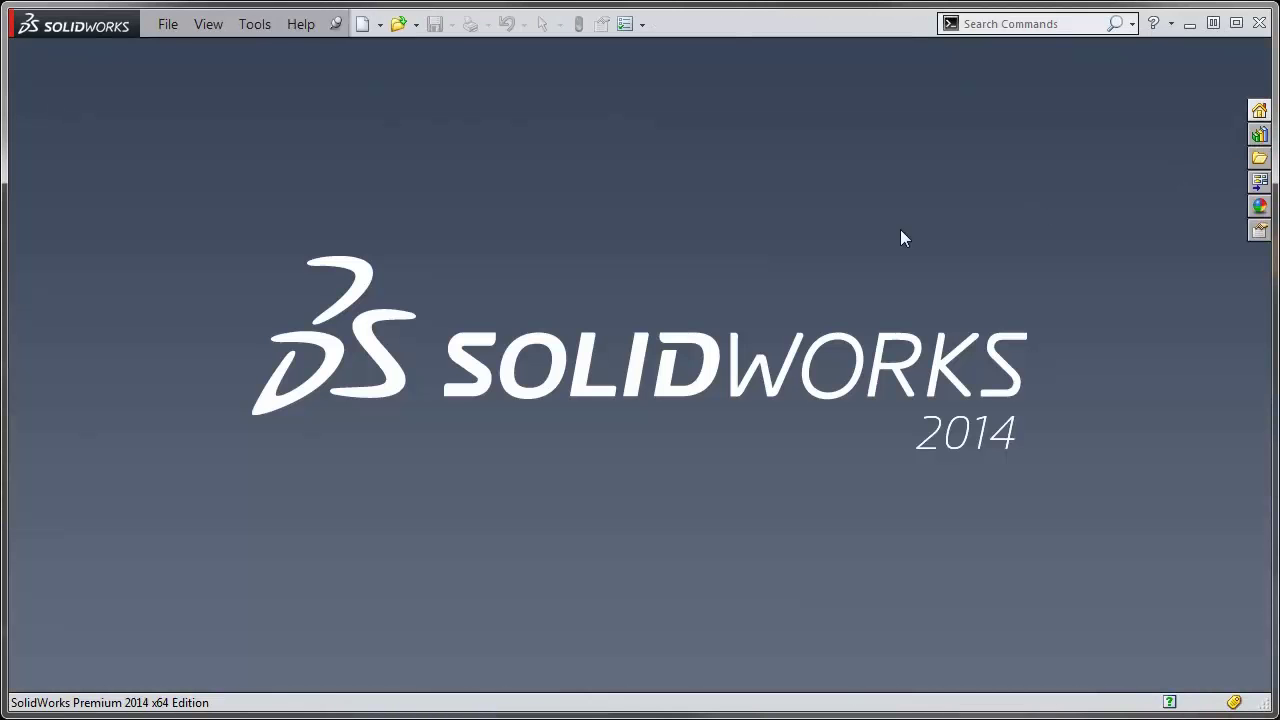
left_click(360, 26)
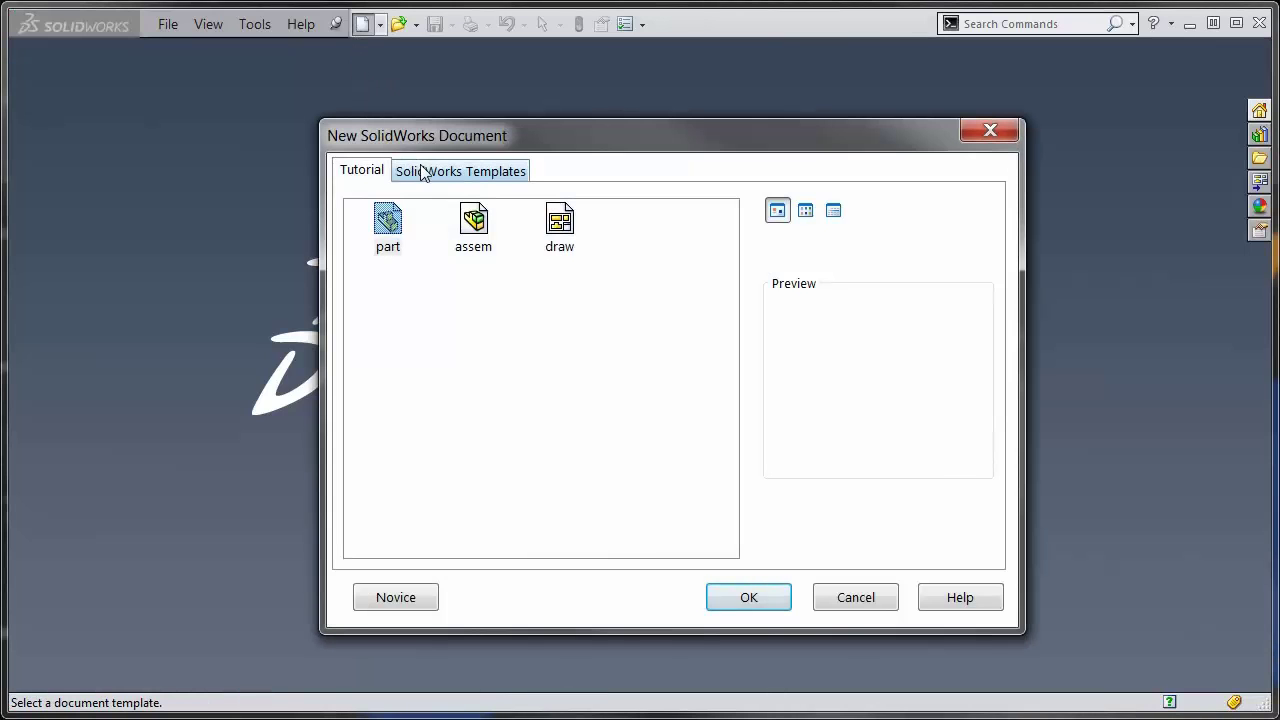
left_click(424, 173)
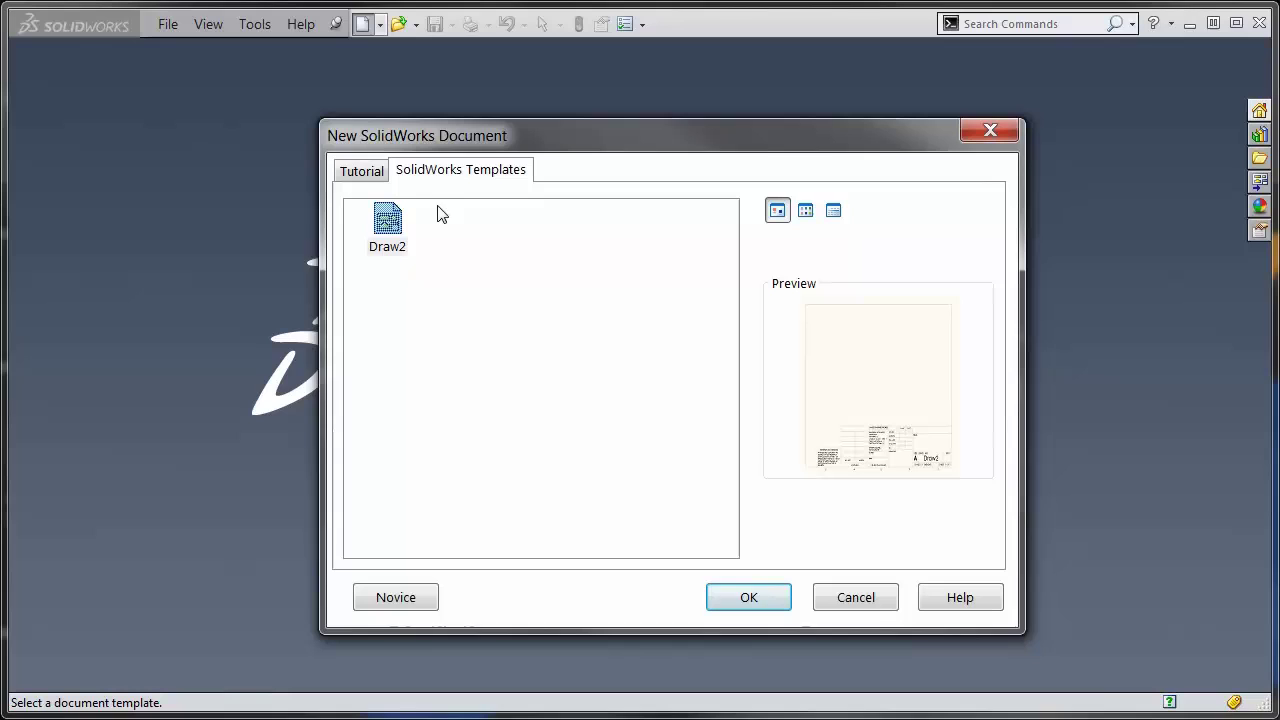
double_click(390, 240)
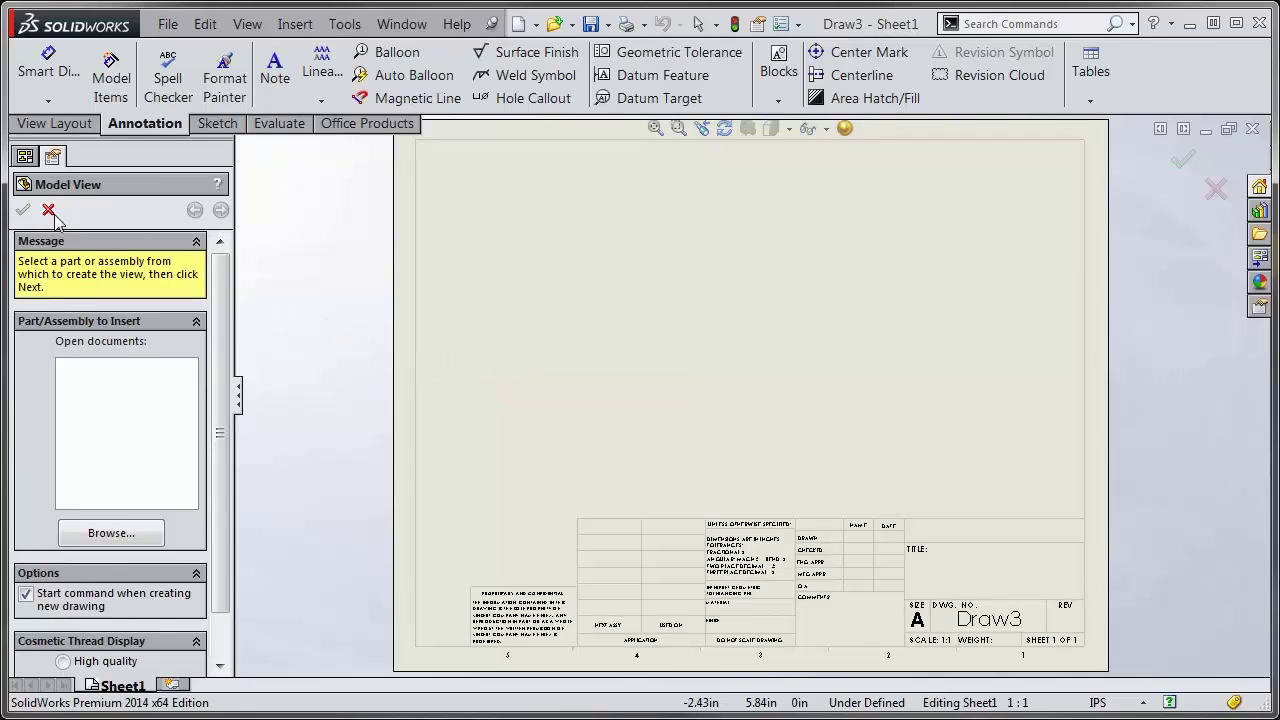
Skip the model view, add Sheet2 to Draw3, and open Sheet2's properties
left_click(48, 209)
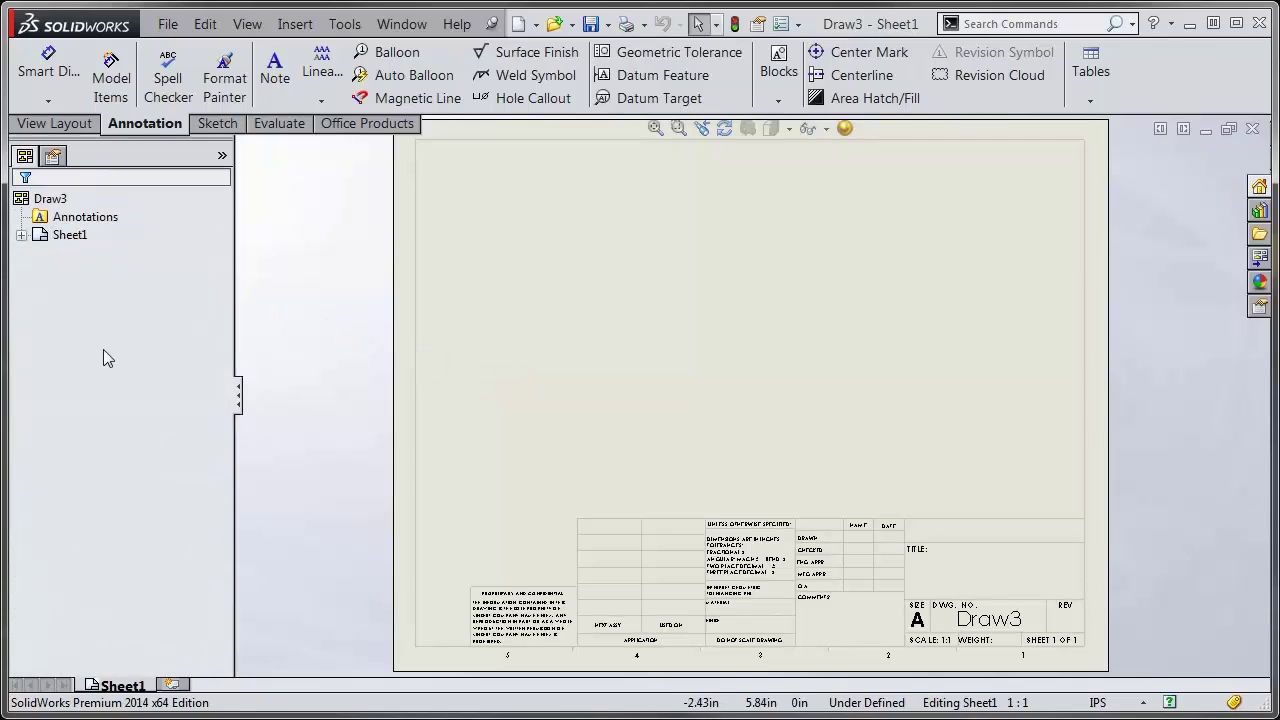
left_click(175, 685)
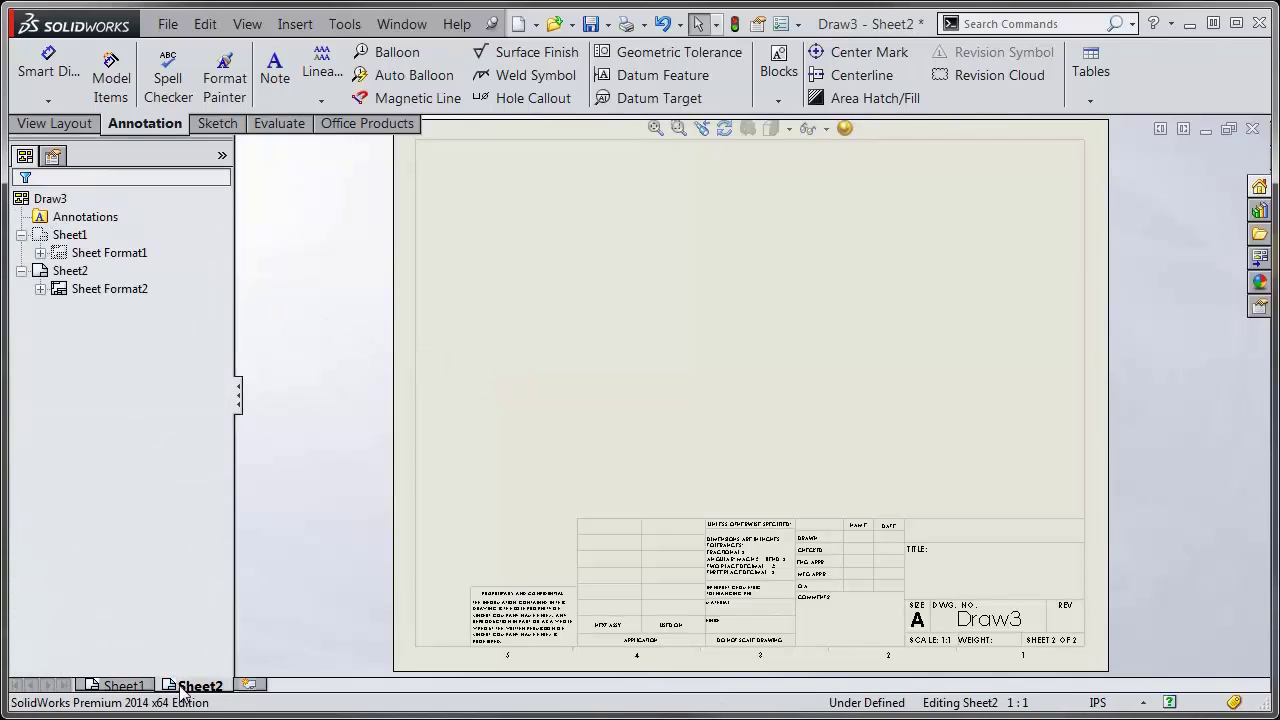
right_click(579, 360)
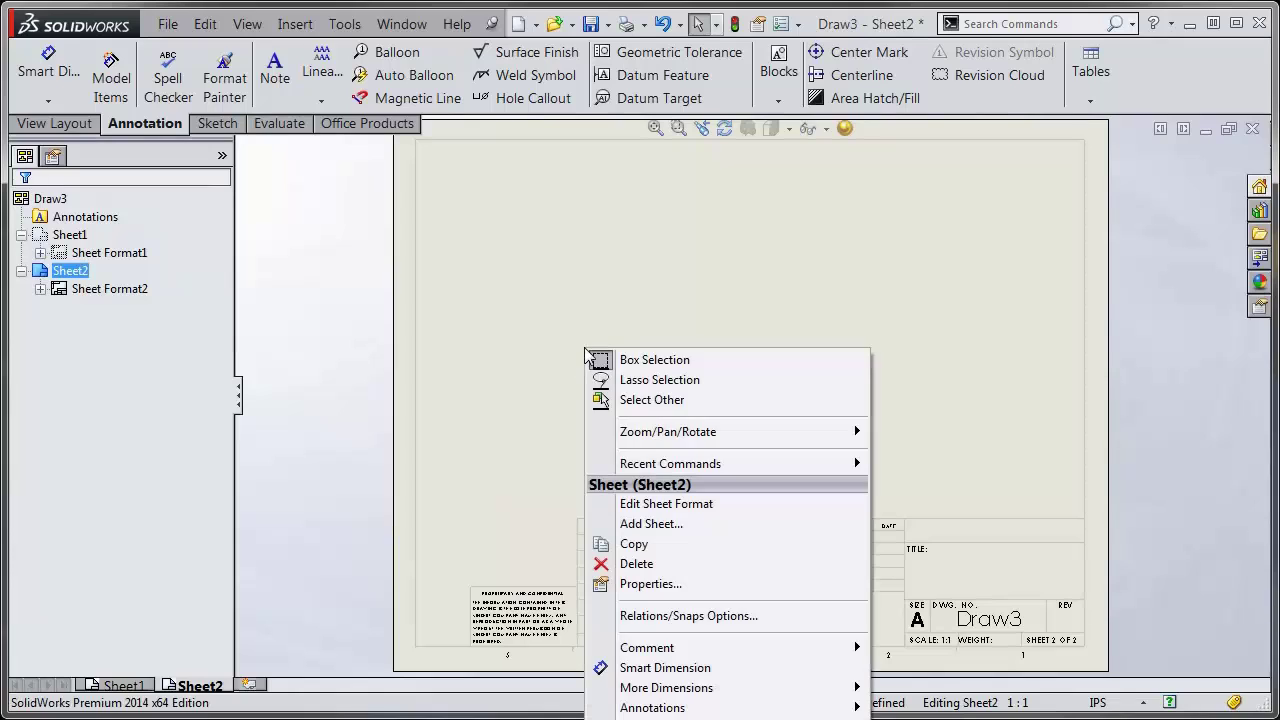
left_click(676, 585)
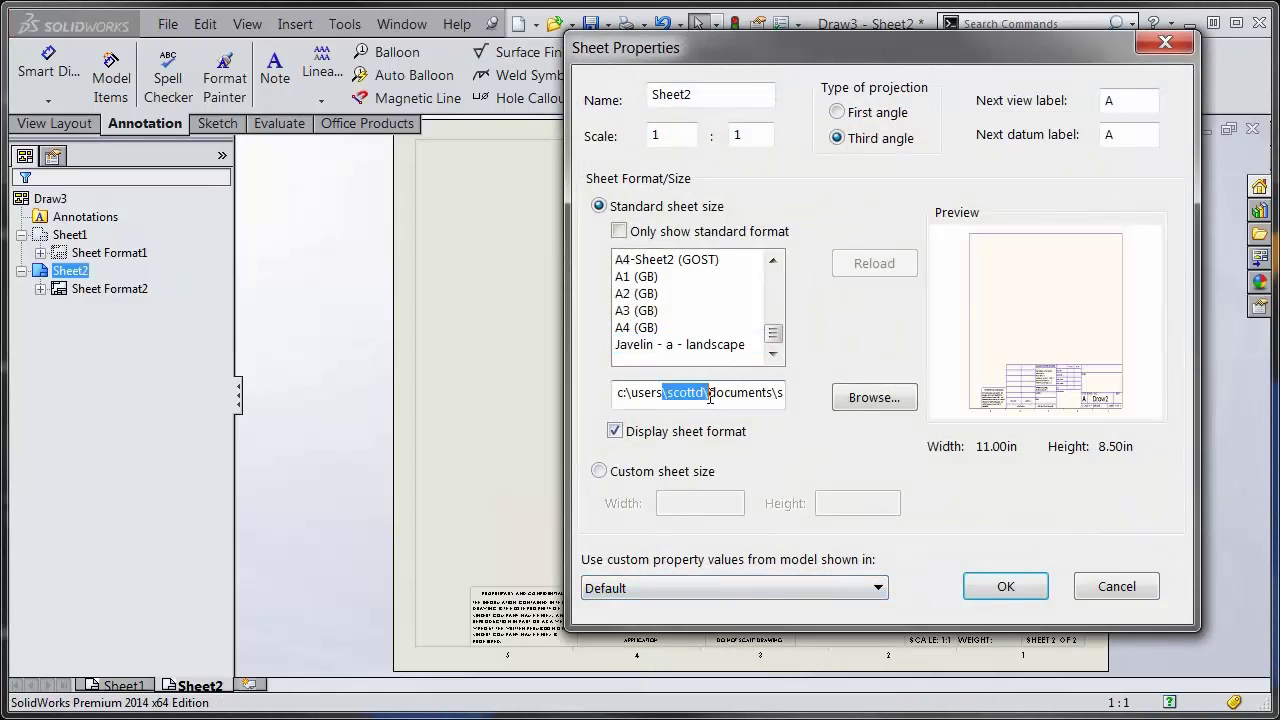